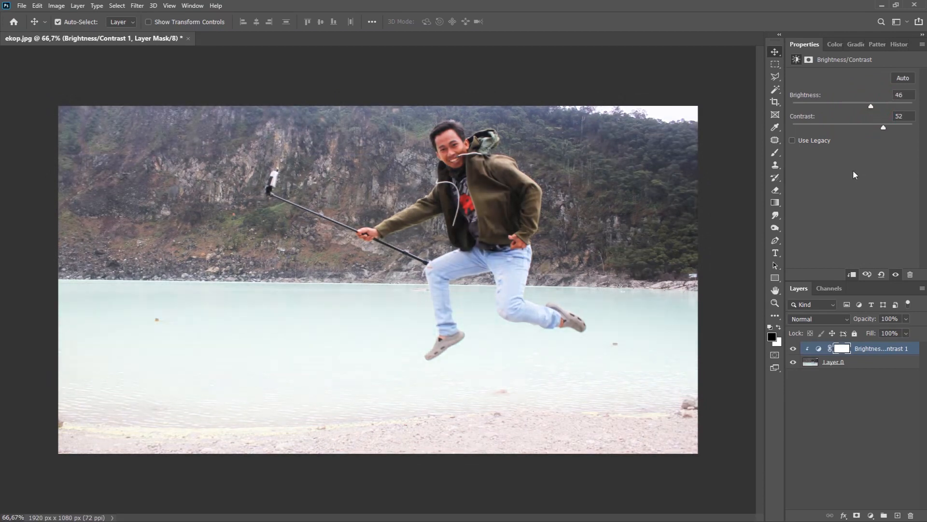
Step: Merge the Brightness/Contrast adjustment into the photo layer and duplicate the merged layer
left_click(871, 348)
key("ctrl+e")
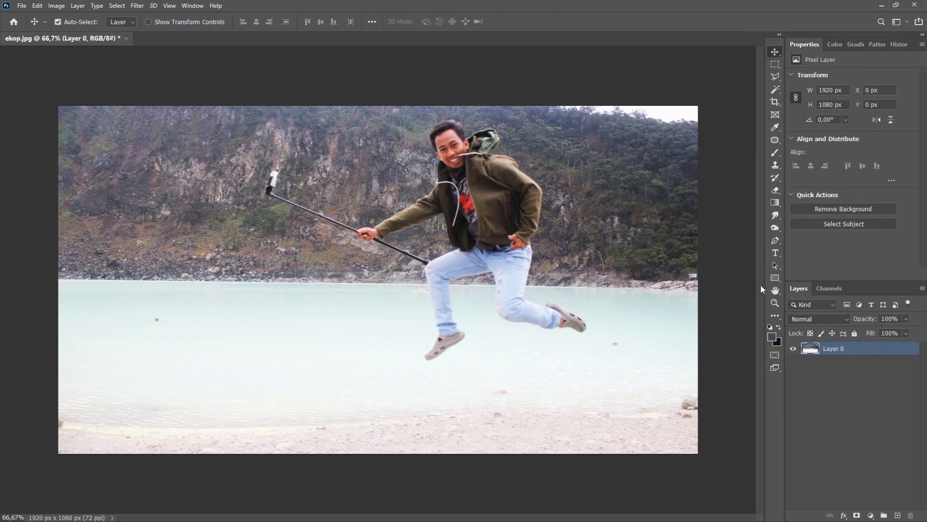
left_click_drag(854, 352, 898, 515)
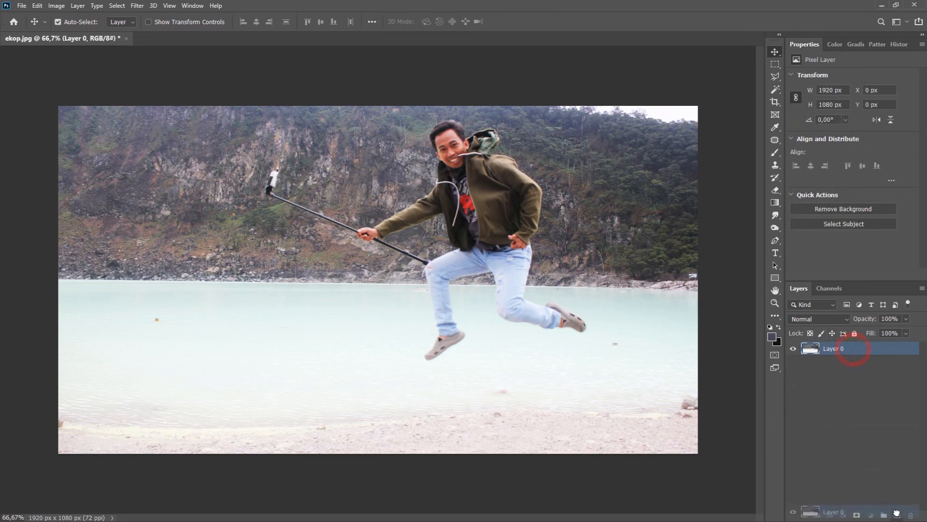
Step: Rename the lower layer bg and the duplicate above it obj
double_click(838, 363)
type("bg")
left_click(851, 401)
double_click(844, 348)
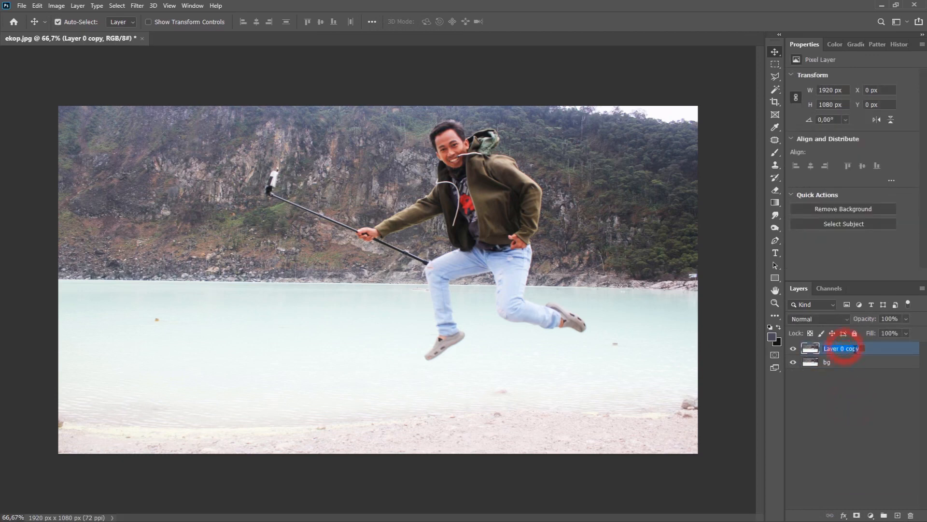
type("obj")
left_click(868, 398)
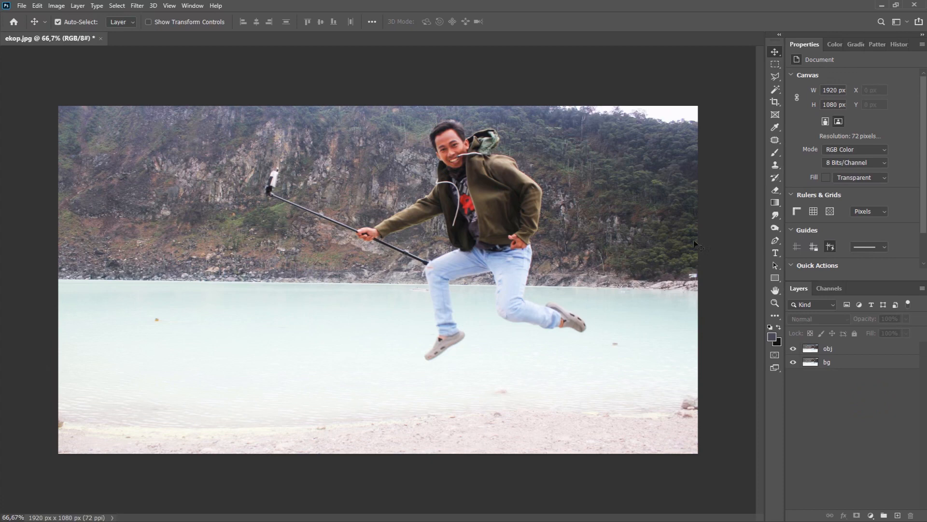
Step: Start a Pen tool path at the wrist of the hand holding the selfie stick and trace over the sleeve cuff
scroll(543, 292, "up", 5)
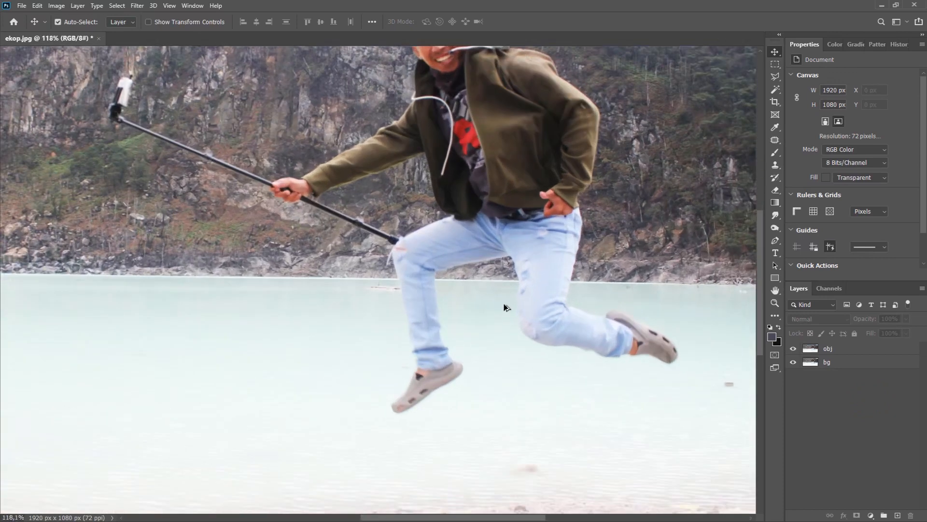
scroll(616, 280, "up", 4)
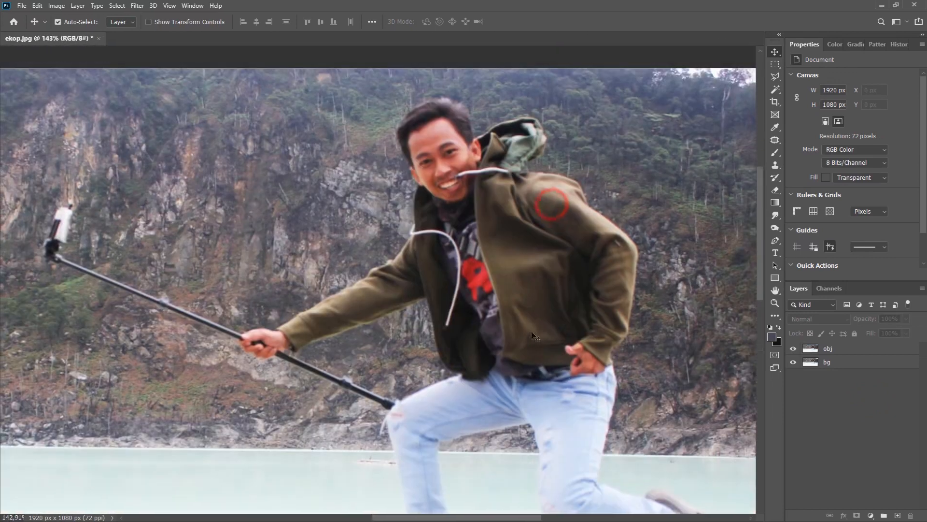
scroll(495, 282, "up", 2)
left_click_drag(597, 236, 499, 298)
left_click_drag(551, 282, 614, 276)
left_click_drag(565, 232, 443, 148)
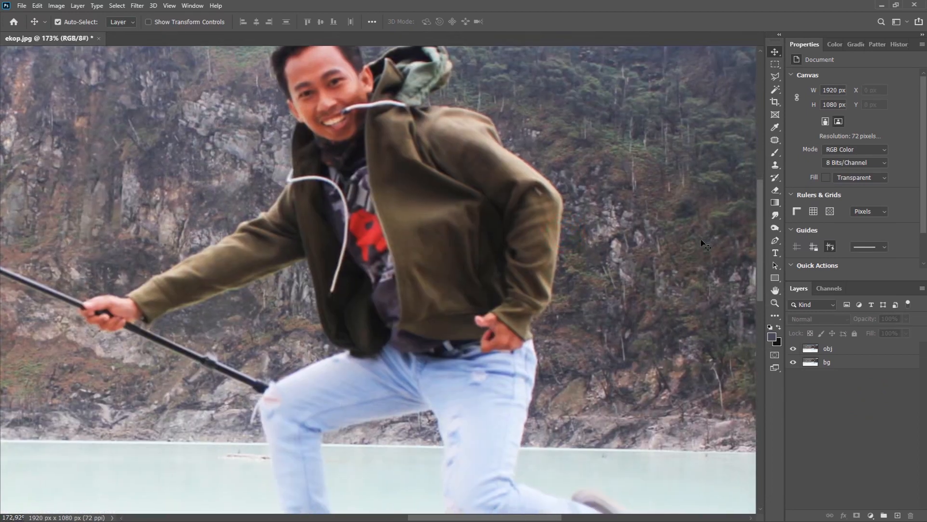
key("p")
scroll(552, 379, "down", 3)
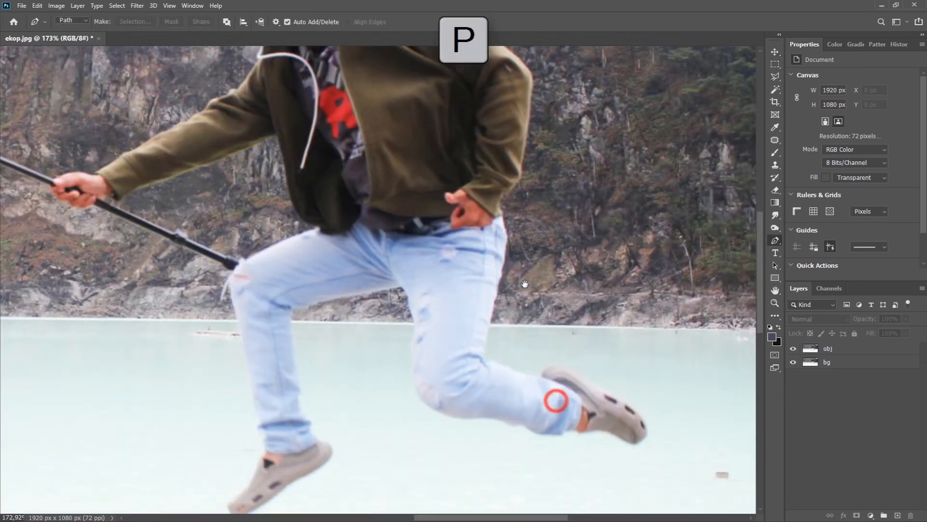
scroll(597, 380, "up", 1, "alt")
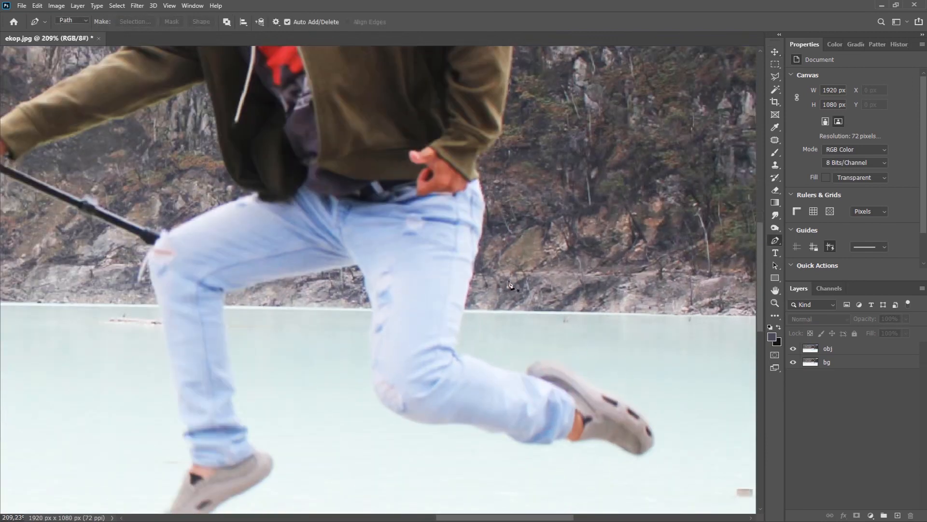
left_click_drag(292, 262, 598, 291)
left_click_drag(344, 192, 386, 306)
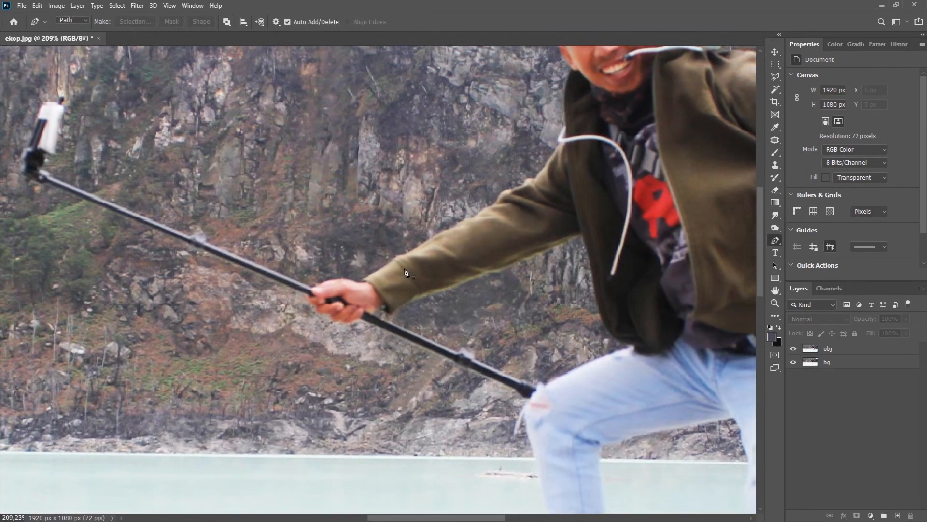
left_click(363, 279)
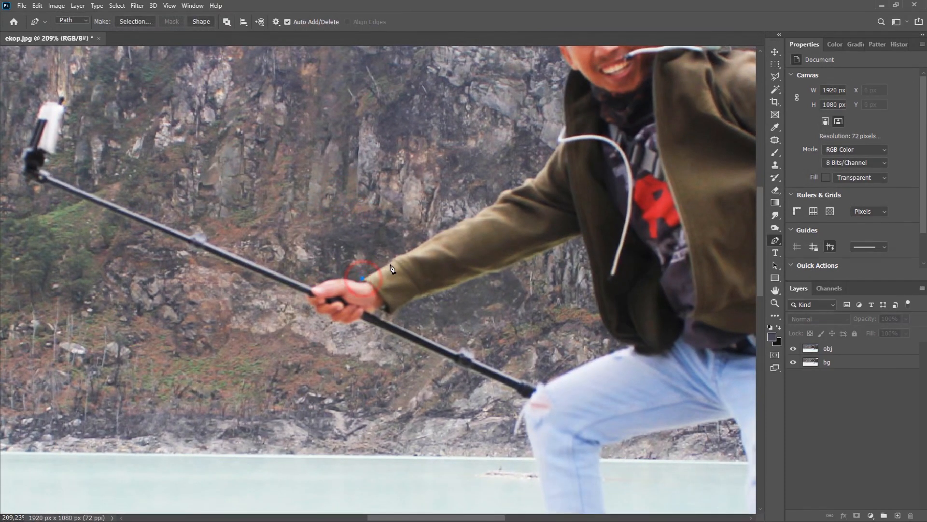
left_click(404, 255)
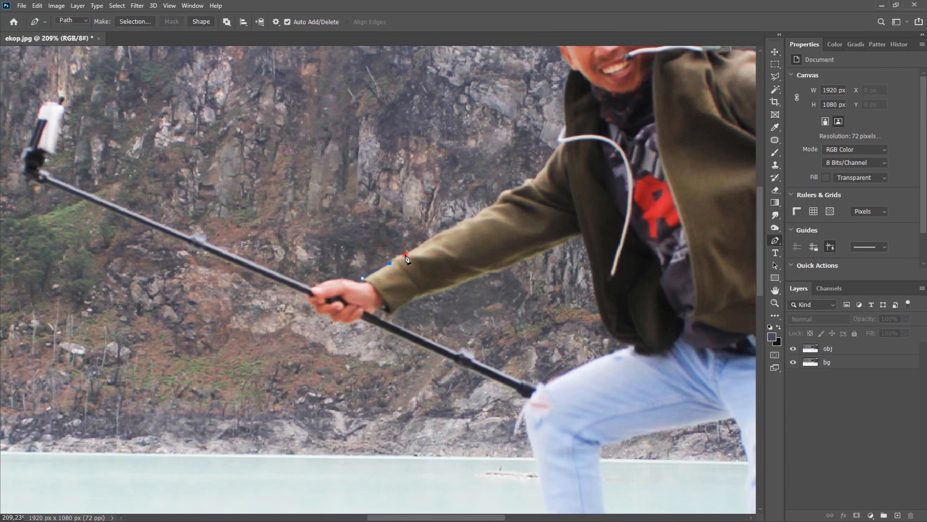
left_click(398, 258)
Step: Continue the path along the upper edge of the outstretched sleeve towards the shoulder
left_click(458, 227)
left_click_drag(436, 238, 436, 235)
left_click(472, 218)
left_click(483, 210)
left_click_drag(575, 183, 515, 241)
left_click(461, 245)
left_click_drag(448, 253, 440, 252)
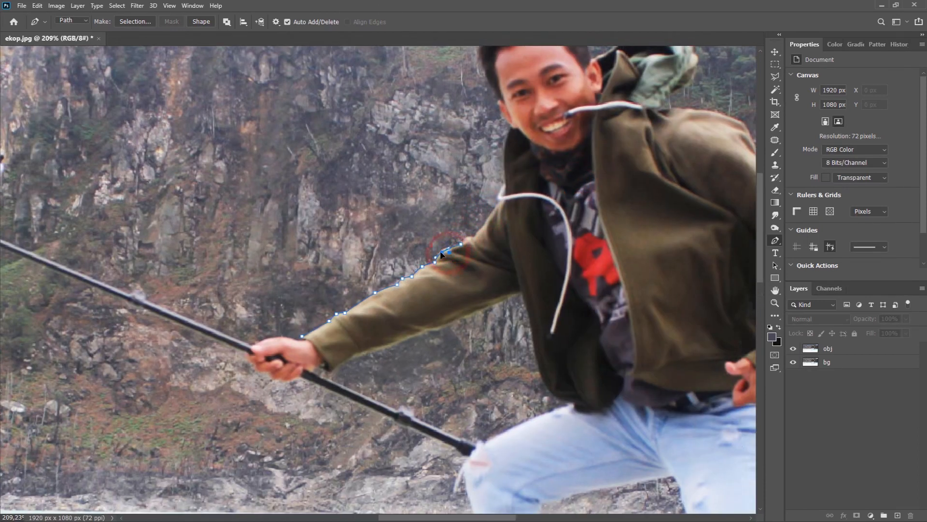
Step: Trace the path up the collar and face, around the hair and along the jacket hood
left_click(491, 217)
left_click(498, 198)
scroll(516, 210, "up", 3)
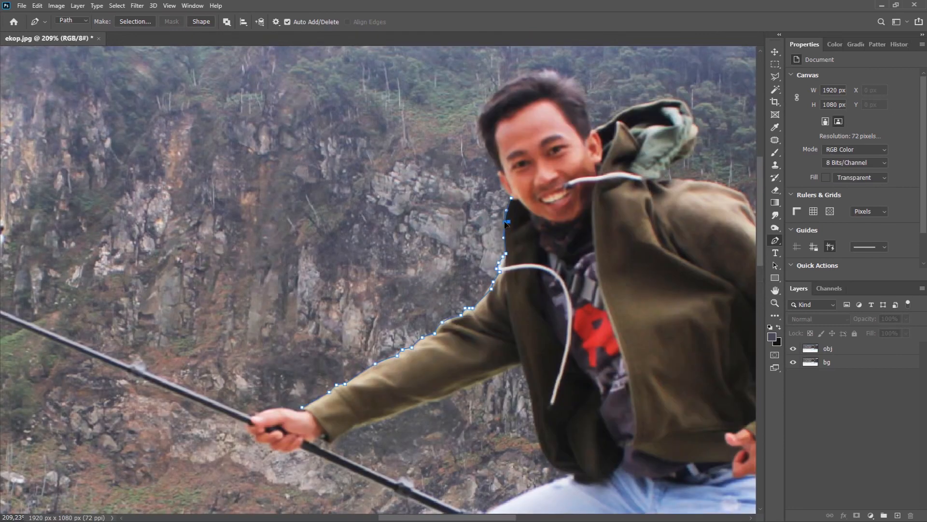
left_click(500, 172)
scroll(486, 197, "up", 2)
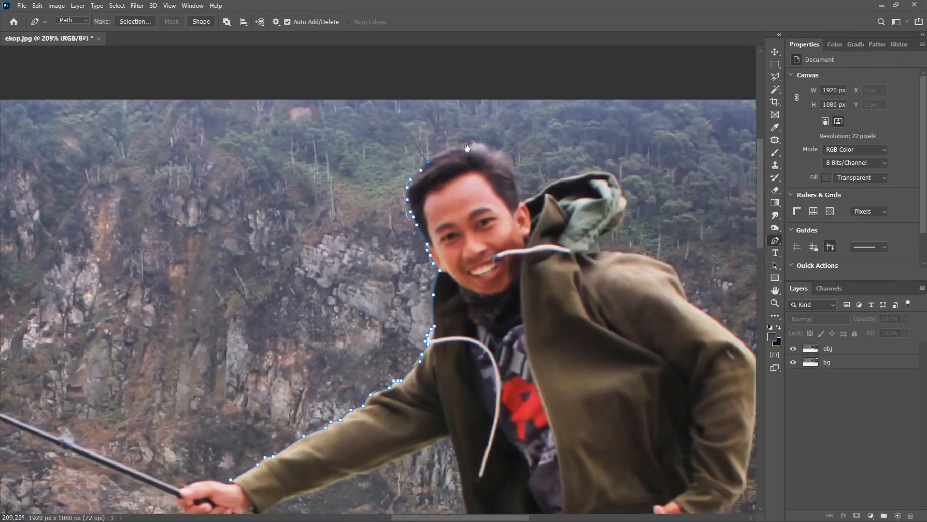
scroll(501, 196, "up", 1)
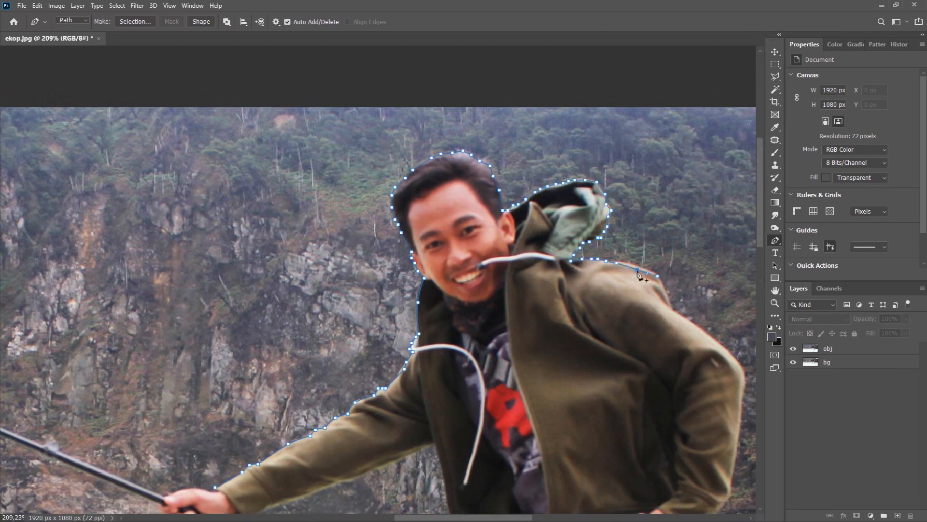
Step: Trace the path over the far shoulder and down the outer edge of the bent sleeve to its cuff
left_click(666, 293)
left_click(724, 347)
left_click(743, 370)
left_click_drag(743, 376, 645, 214)
left_click(640, 277)
left_click_drag(633, 316, 641, 265)
left_click(618, 304)
left_click_drag(630, 283, 636, 290)
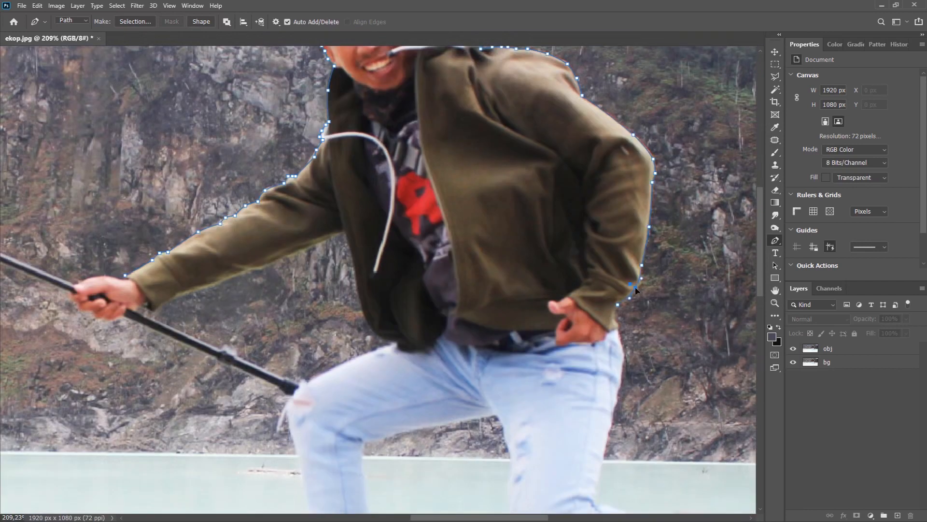
Step: Extend the path past the cuff and down the hip and back of the jeans
left_click_drag(618, 325, 620, 326)
left_click(623, 356)
left_click_drag(624, 355, 626, 263)
left_click(625, 271)
left_click(624, 280)
left_click(624, 289)
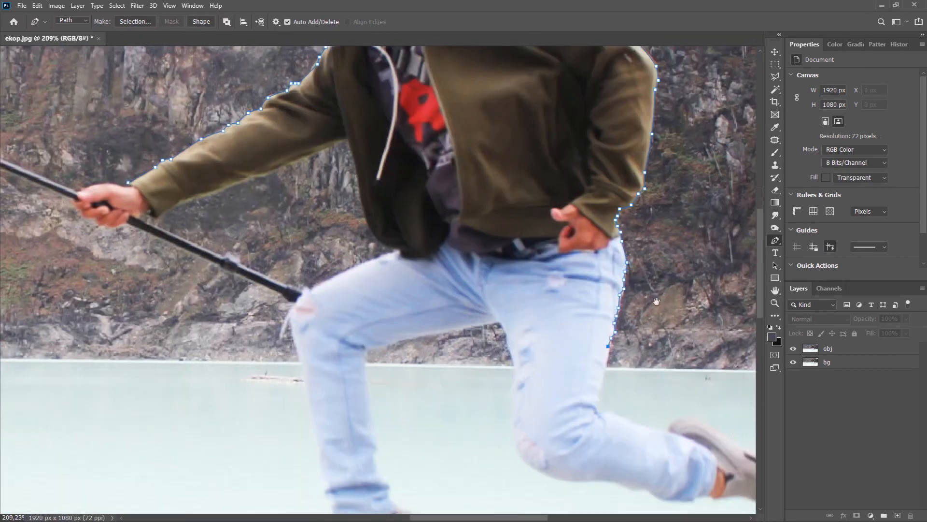
Step: Trace the path down the back of the rear leg and around the rear shoe
left_click_drag(656, 301, 656, 188)
left_click(607, 244)
left_click(596, 288)
left_click(621, 303)
left_click(653, 313)
left_click_drag(669, 318, 549, 291)
left_click(571, 276)
left_click(676, 328)
left_click(674, 334)
left_click(659, 340)
left_click(630, 325)
Step: Trace the path along the underside of the rear leg, around the knee and up the inner thigh
left_click(593, 327)
left_click(564, 330)
left_click(542, 328)
left_click(514, 318)
left_click(493, 309)
left_click(393, 260)
left_click(396, 202)
left_click_drag(396, 197, 420, 260)
Step: Trace the path from the crotch along the front thigh's underside, down the calf and around the front shoe
left_click(407, 211)
left_click(317, 228)
left_click_drag(272, 237, 319, 188)
left_click(321, 251)
left_click(330, 310)
left_click(359, 378)
left_click(260, 440)
left_click(280, 369)
left_click_drag(272, 313, 310, 350)
Step: Trace the path up the front shin, along the selfie stick's lower edge and under the gripping hand
left_click(291, 238)
left_click_drag(284, 182, 380, 215)
left_click(369, 221)
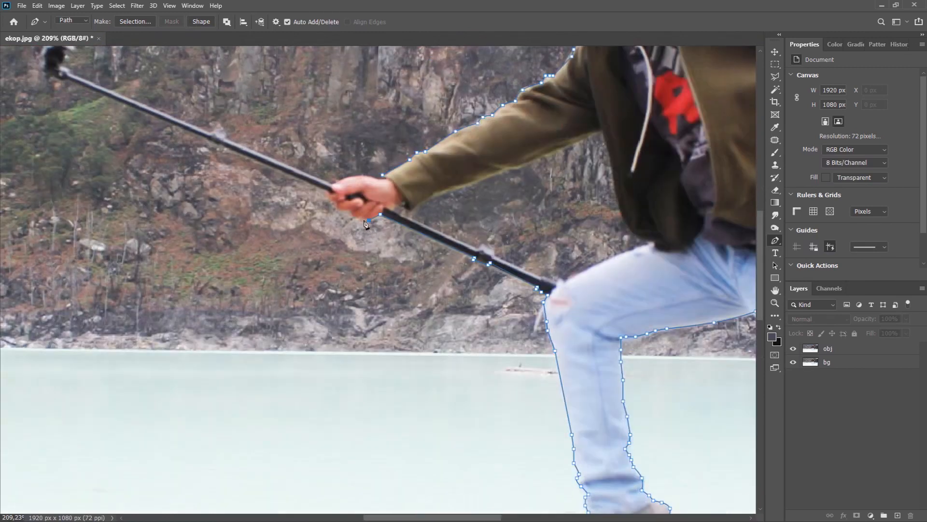
left_click(355, 218)
left_click(335, 208)
left_click_drag(325, 190, 407, 257)
left_click(305, 212)
Step: Continue the path along the rest of the stick's lower edge and around the phone at its end
left_click_drag(149, 147, 399, 224)
left_click(382, 195)
left_click_drag(393, 169, 411, 218)
left_click(415, 200)
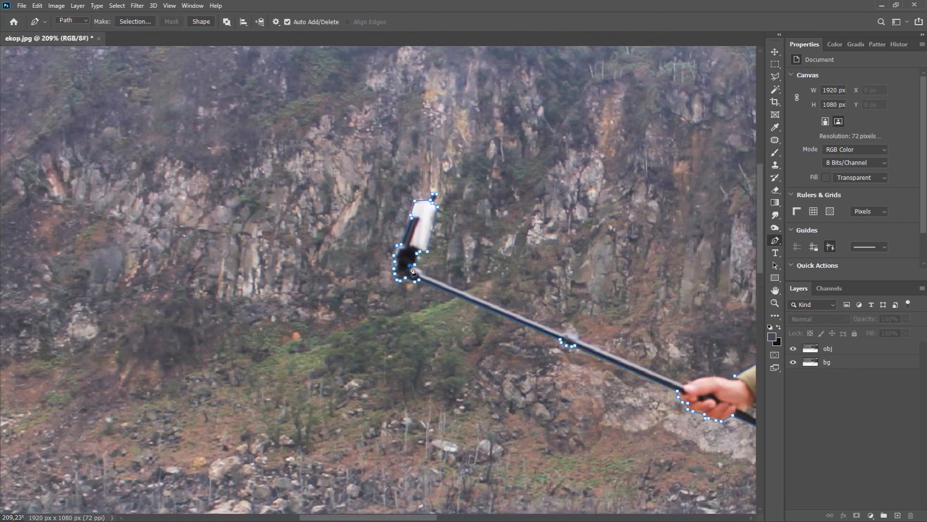
Step: Trace the path back along the stick's upper edge and over the hand, closing the outline at the wrist
left_click(419, 271)
left_click_drag(562, 334, 489, 297)
left_click(494, 295)
left_click_drag(619, 354, 424, 321)
left_click(415, 318)
left_click(437, 310)
left_click(470, 312)
left_click(465, 309)
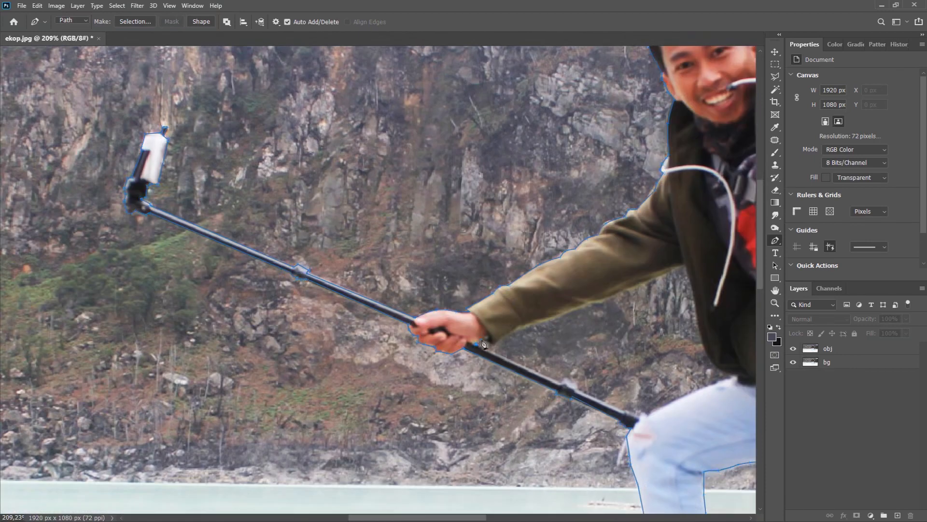
Step: Trace a second path inside the gap between arm, torso and stick, along the sleeve's underside and jacket edge
left_click(602, 302)
left_click(610, 294)
left_click(649, 281)
left_click(662, 274)
left_click(677, 268)
left_click(687, 266)
left_click_drag(738, 271, 628, 226)
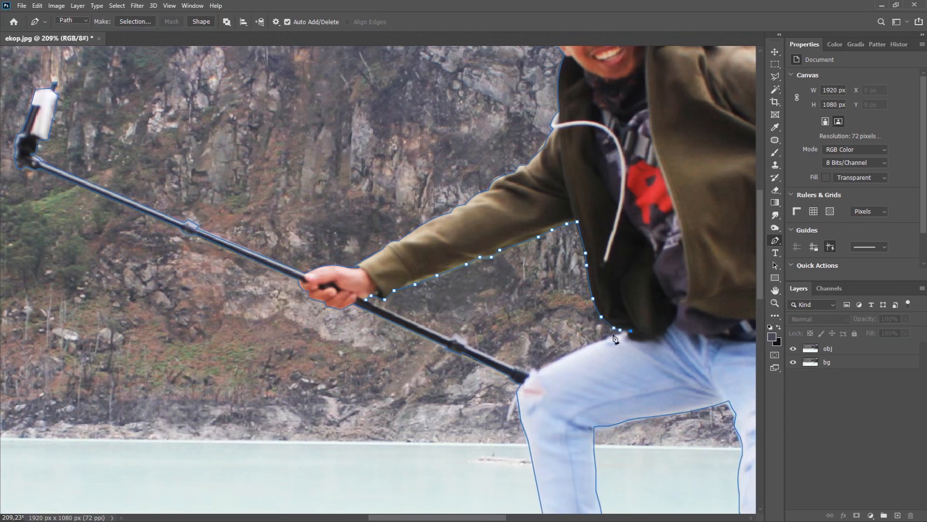
Step: Close the gap's path by tracing the top of the front thigh and the stick's upper edge back to the cuff
left_click(568, 356)
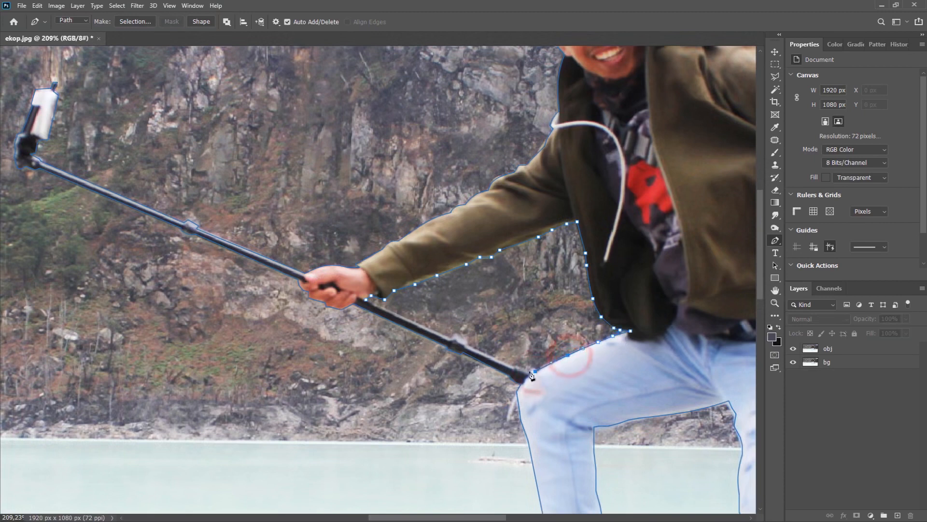
left_click(529, 371)
left_click(518, 367)
left_click(466, 343)
left_click(453, 338)
left_click(366, 303)
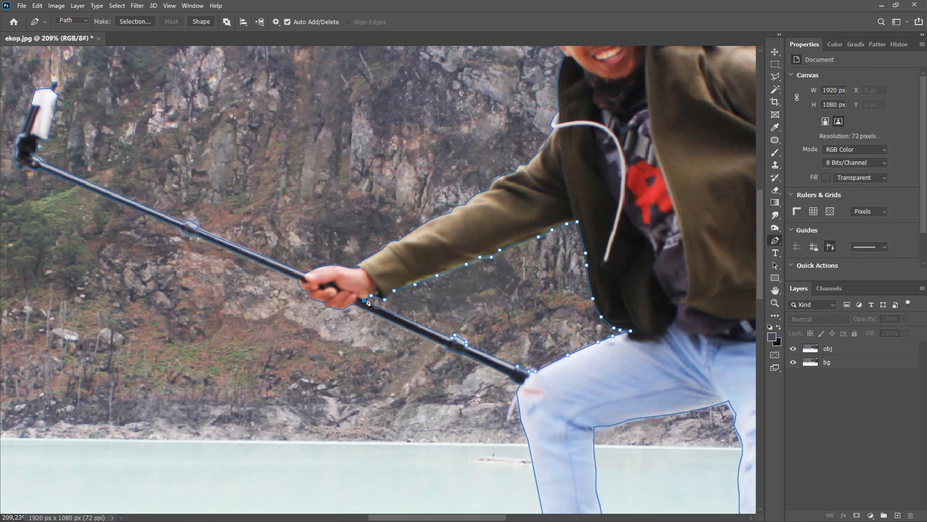
Step: Convert the finished paths around the man and selfie stick into a selection
scroll(534, 306, "down", 5)
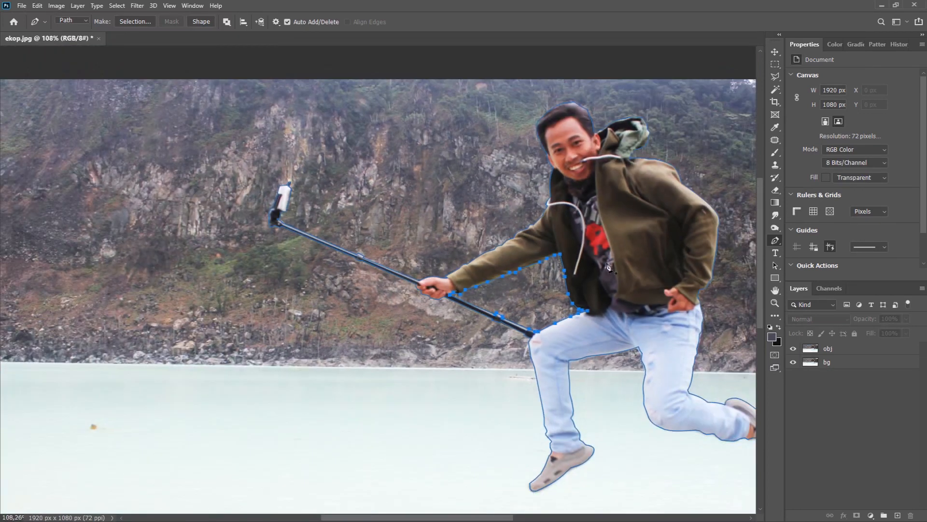
left_click_drag(607, 262, 519, 265)
scroll(535, 283, "down", 2)
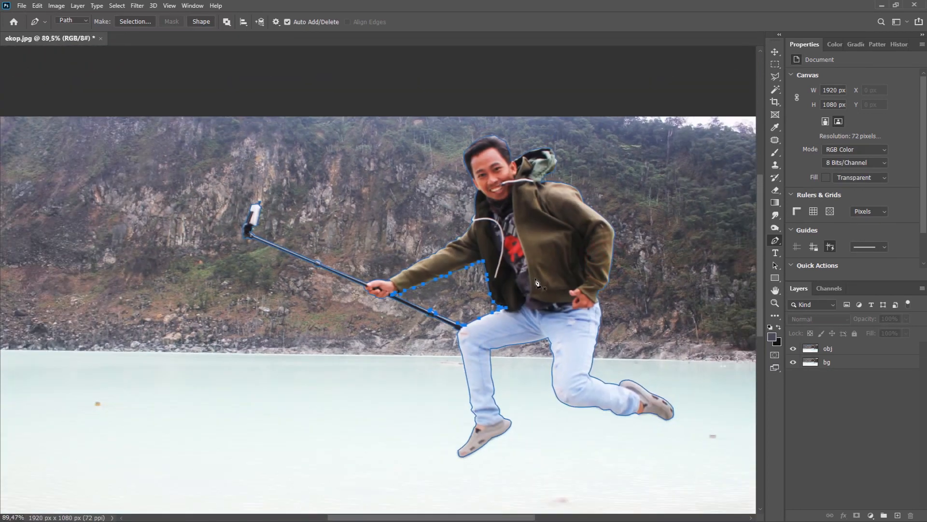
key("ctrl+Return")
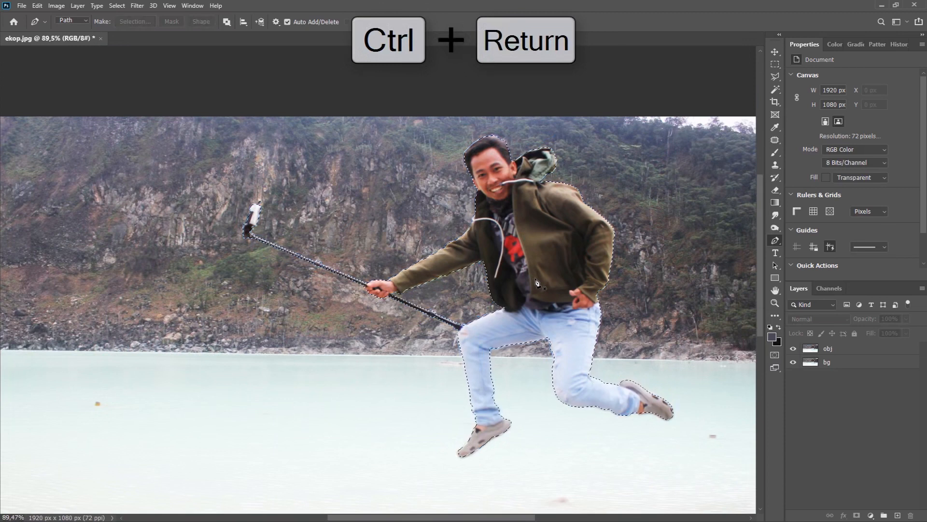
Step: Add a layer mask to the obj layer from the selection and check the cutout with bg briefly hidden
left_click_drag(549, 256, 469, 233)
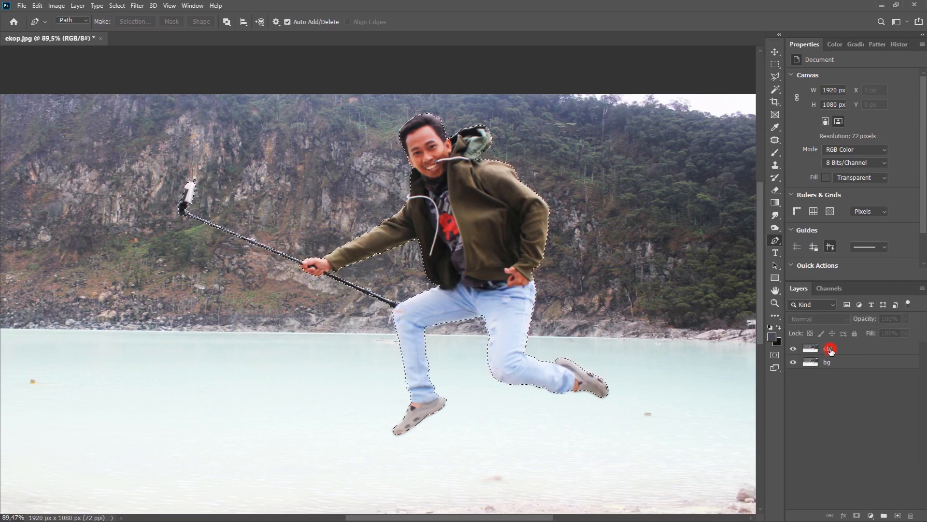
left_click(828, 348)
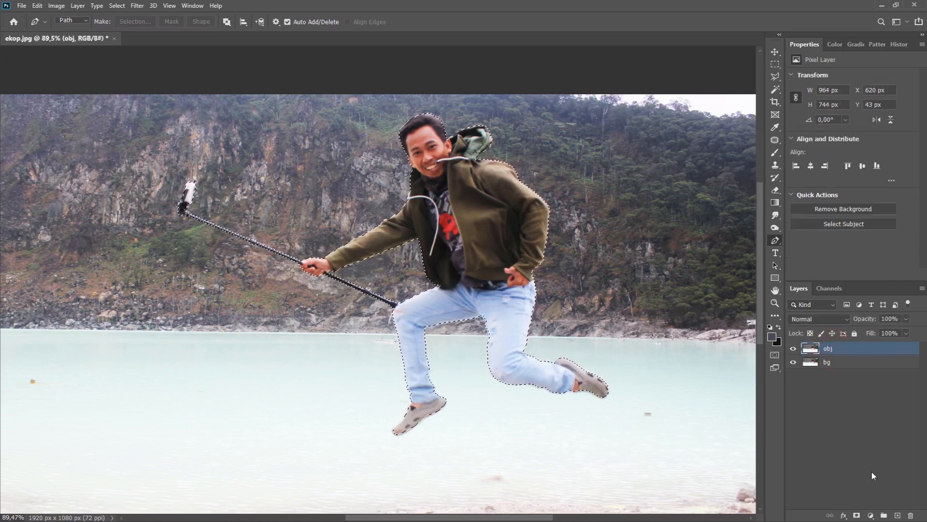
left_click(856, 516)
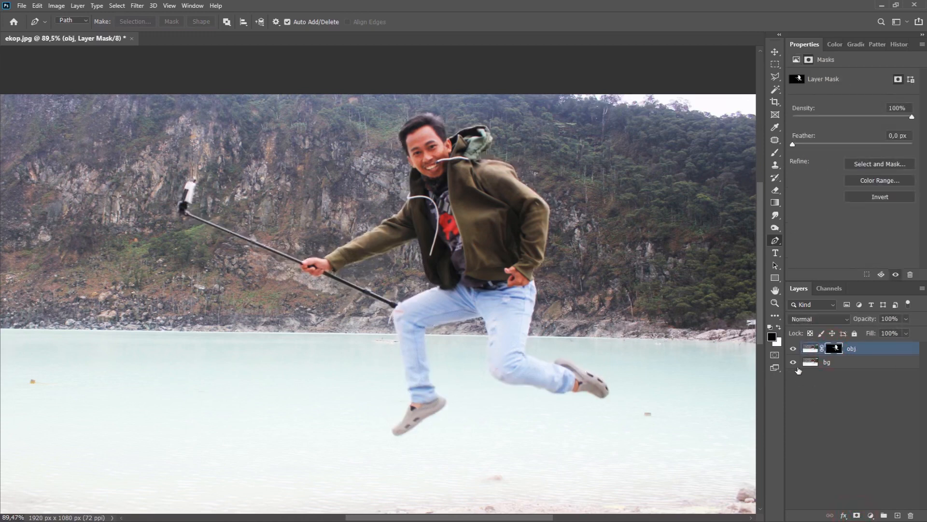
left_click(794, 362)
left_click(794, 362)
Step: Load the obj layer's mask as a selection on the bg layer and expand it by 10 pixels
left_click(860, 363)
left_click(837, 348, "ctrl")
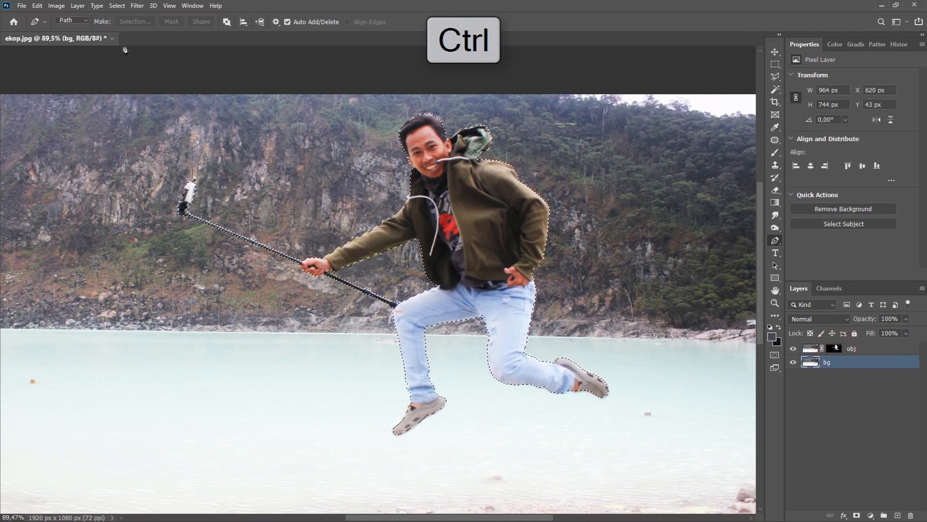
left_click(117, 5)
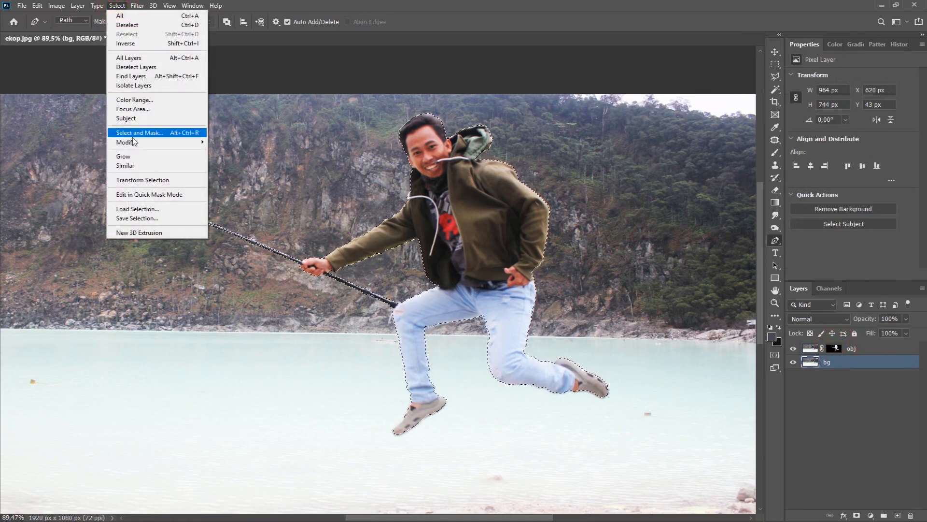
mouse_move(130, 142)
left_click(244, 161)
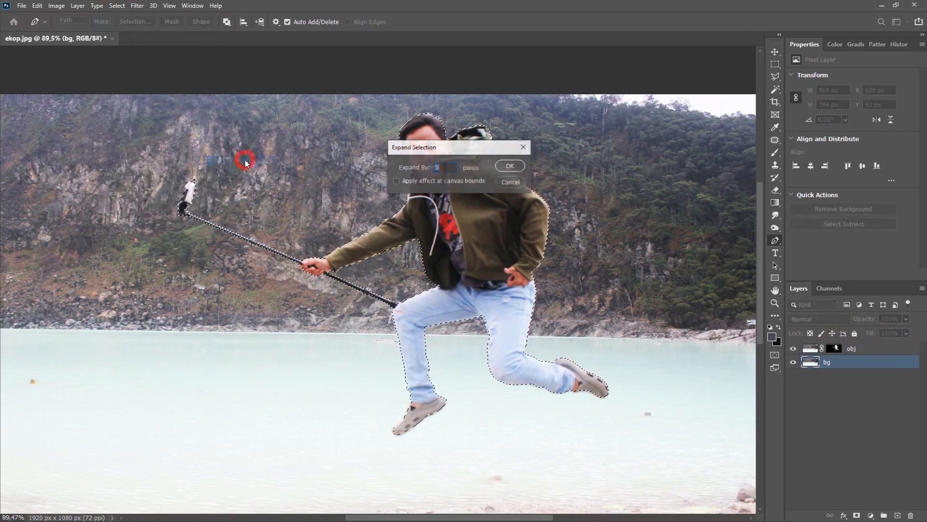
left_click(451, 167)
left_click_drag(452, 168, 421, 167)
type("10")
left_click(511, 166)
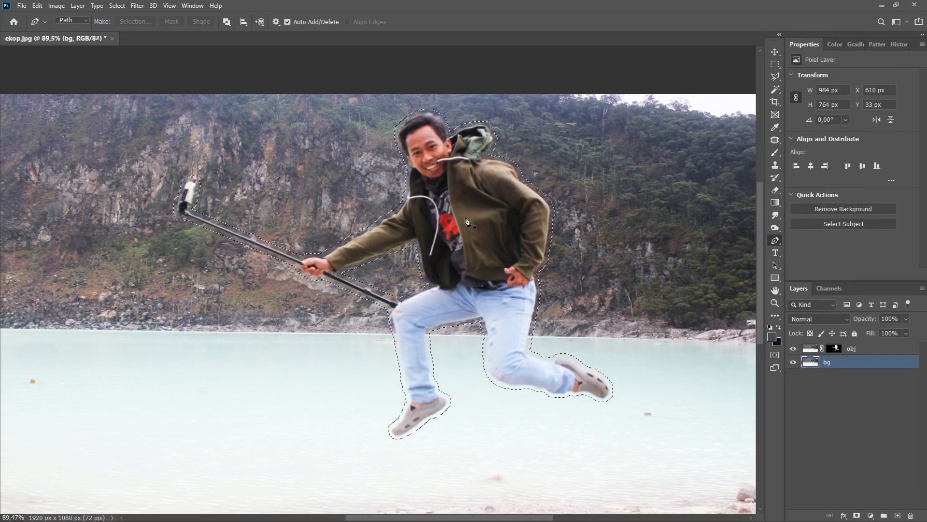
Step: Run Content-Aware Fill on the expanded selection of the bg layer and output the result to a new layer
left_click(37, 5)
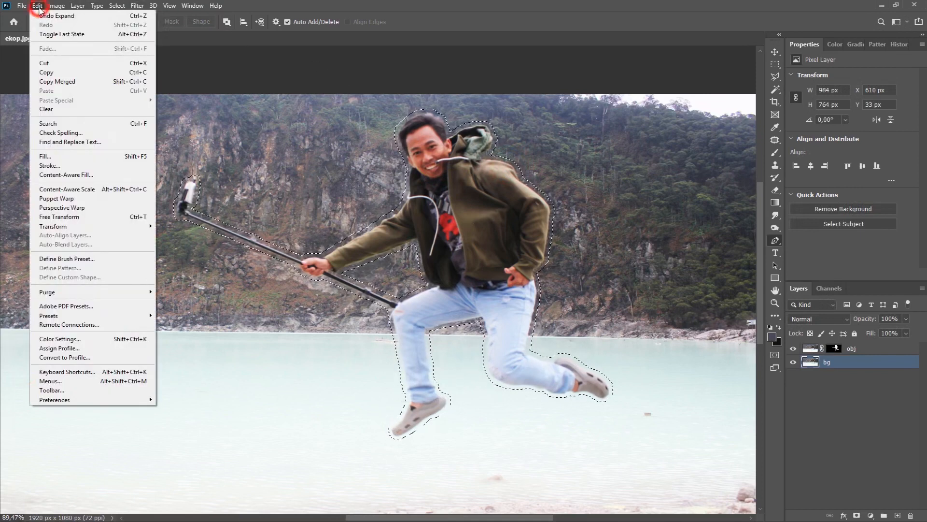
left_click(75, 175)
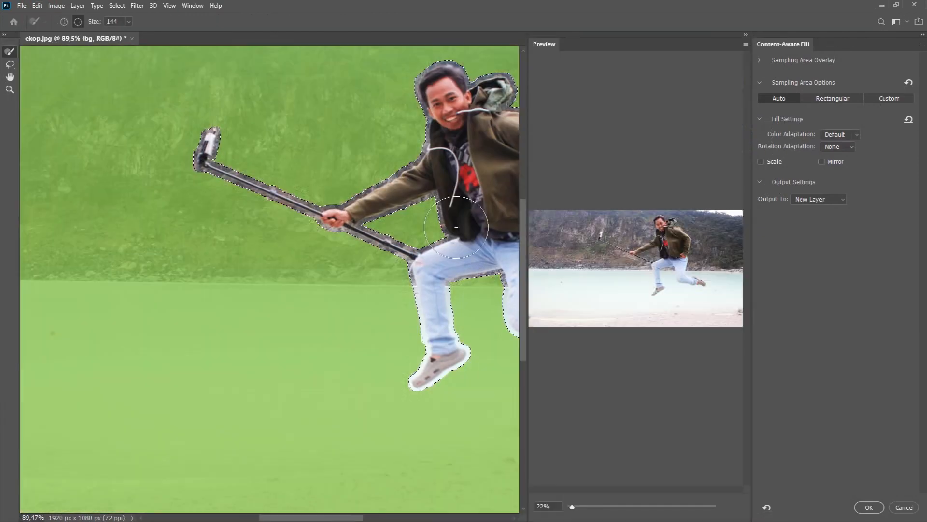
scroll(628, 300, "up", 3)
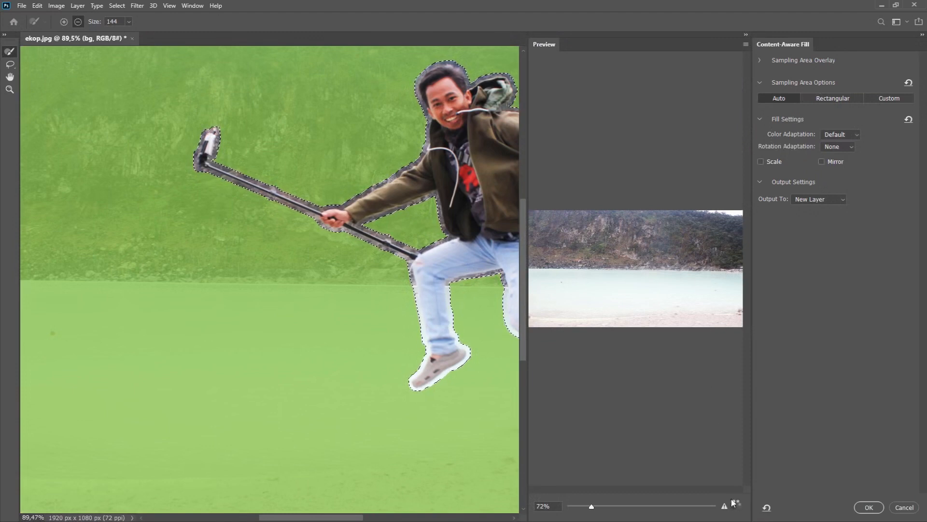
left_click(868, 507)
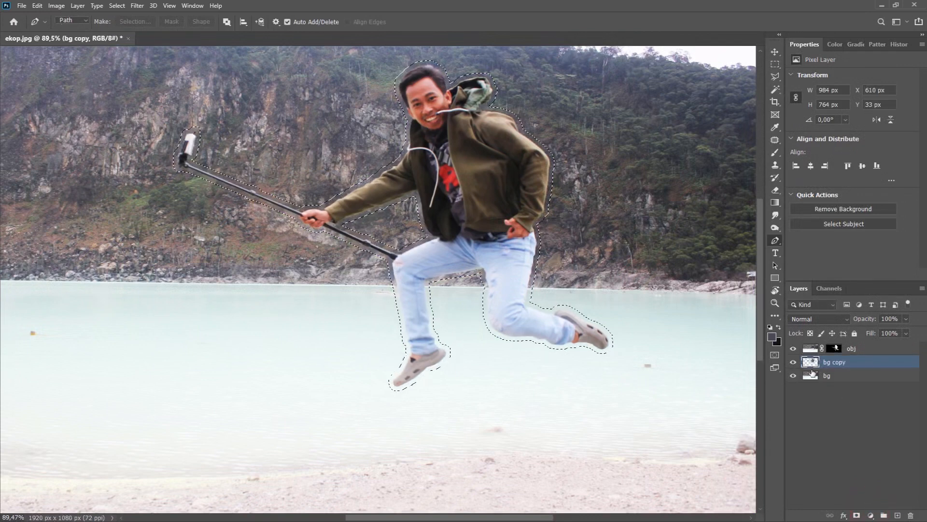
Step: Hide the obj layer and clear the selection to expose the filled background
left_click(793, 348)
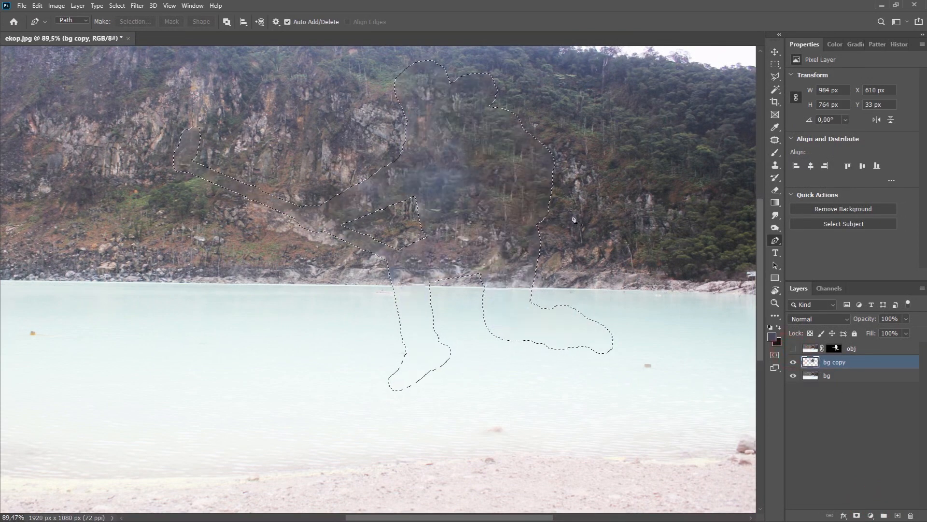
key("ctrl+d")
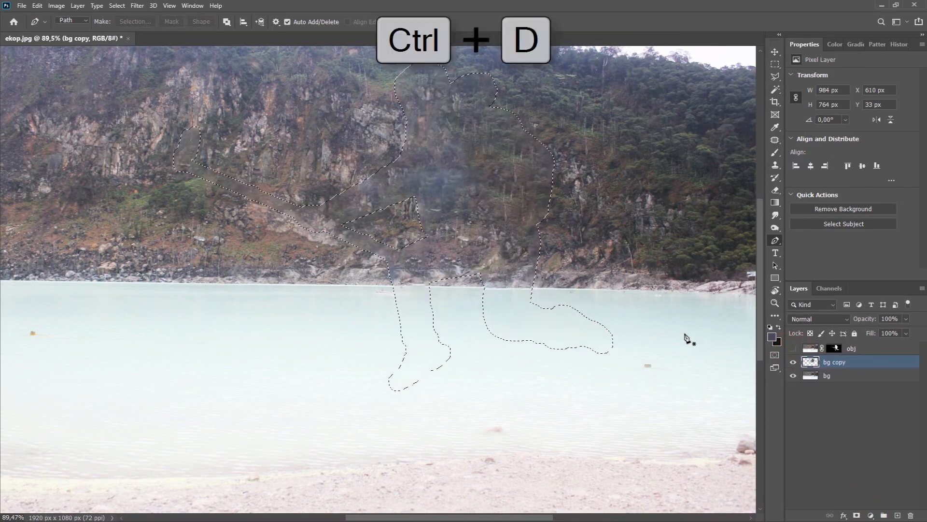
scroll(482, 205, "up", 2)
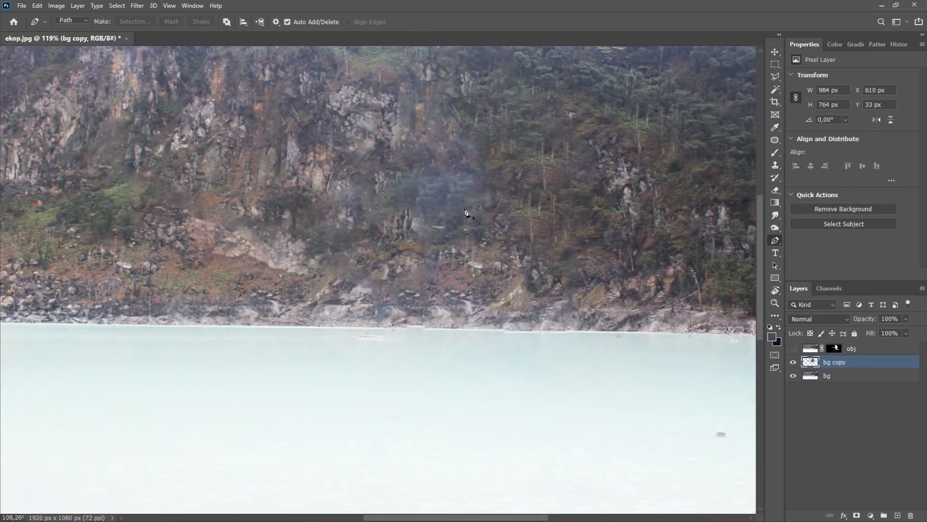
scroll(466, 213, "down", 1)
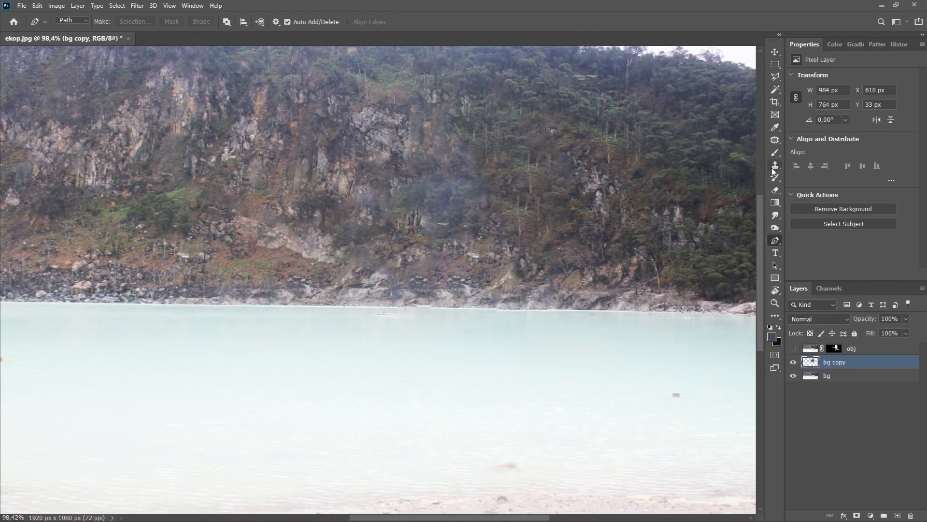
Step: Use the Clone Stamp with sampling set to Current & Below to cover the hazy patch in the middle of the cliff on bg copy
left_click(775, 166)
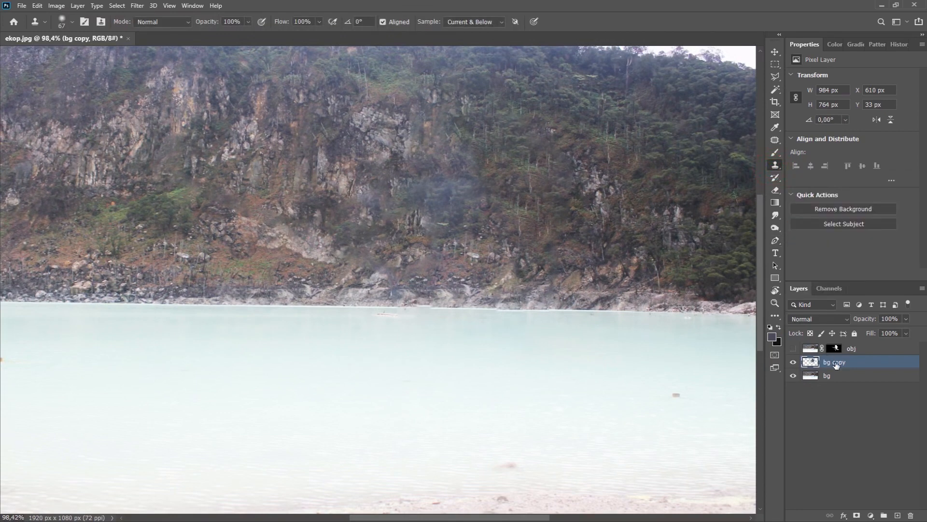
left_click(490, 19)
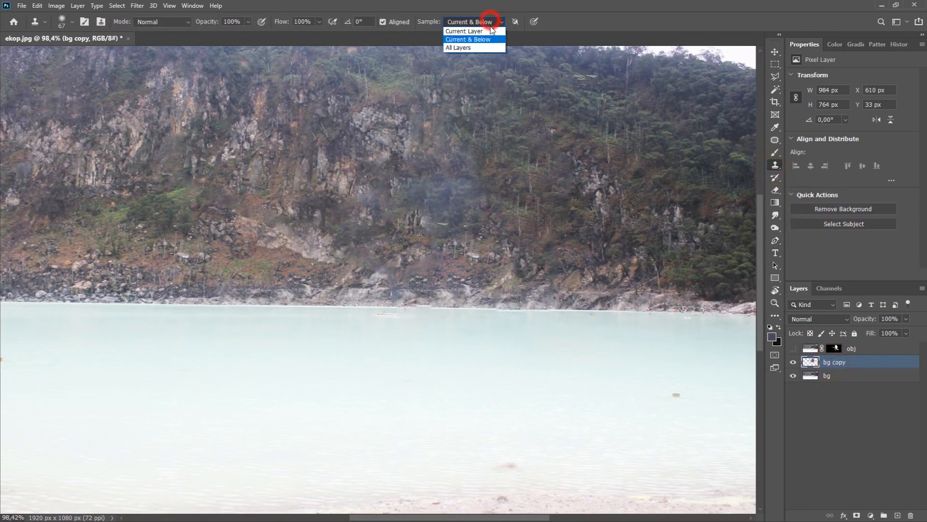
left_click(487, 38)
left_click(367, 192, "alt")
left_click(397, 191)
left_click(441, 194)
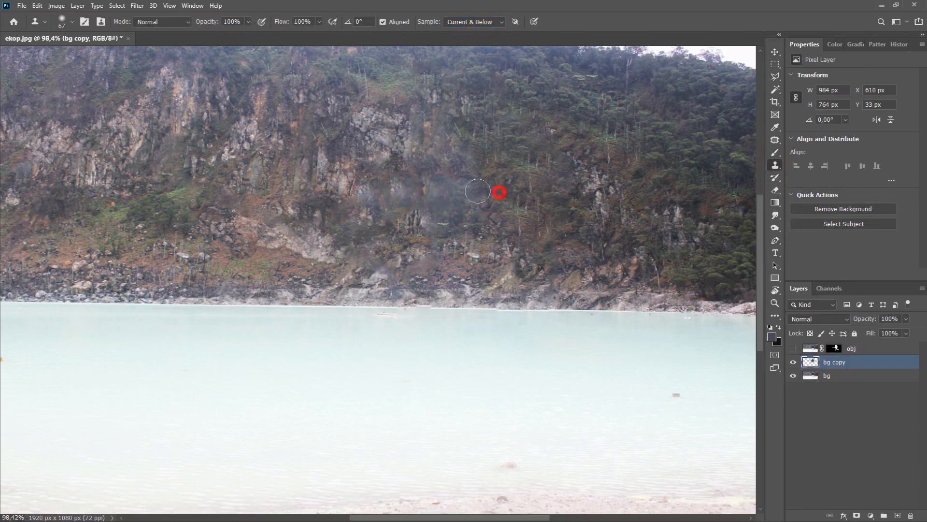
left_click(468, 190)
left_click(450, 192)
Step: Clone forest and rock texture from both sides of the hazy cliff patch over its remaining blur
left_click(499, 173, "alt")
left_click(476, 174)
left_click_drag(462, 195, 416, 194)
left_click(457, 209)
left_click(365, 197, "alt")
left_click(406, 199)
Step: Clone nearby rock texture over the smeared area of the slope just above the shoreline
left_click(400, 258, "alt")
left_click(386, 268)
left_click(363, 256)
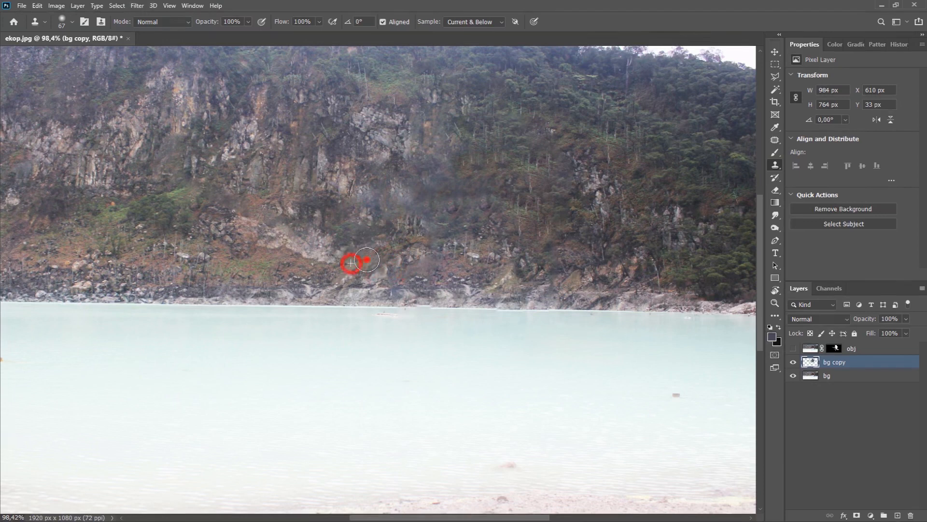
Step: Repair the broken waterline below the cliff by cloning a clean stretch of shore over it
scroll(387, 321, "up", 2)
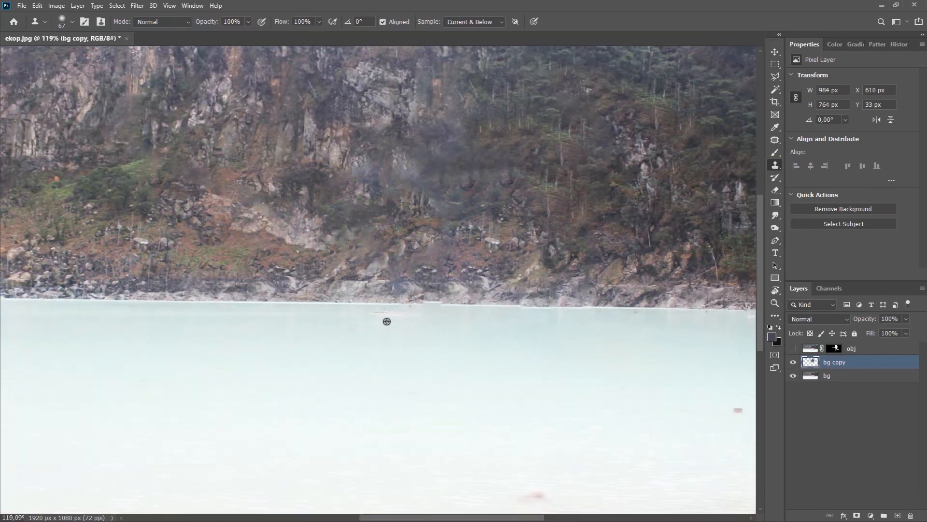
left_click(347, 304, "alt")
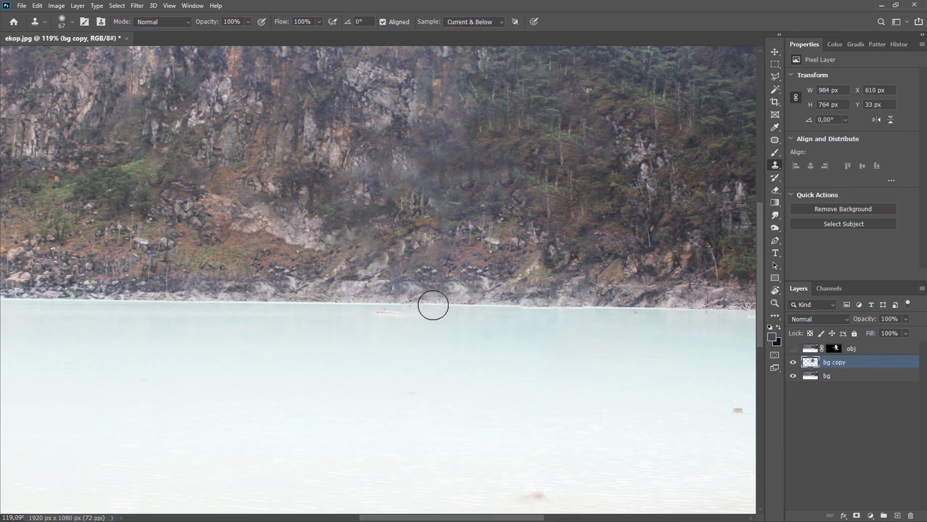
left_click(433, 305)
Step: Clone forest texture over the hazy patch's forest side and enlarge the Clone Stamp brush to 120 px
scroll(567, 312, "down", 2)
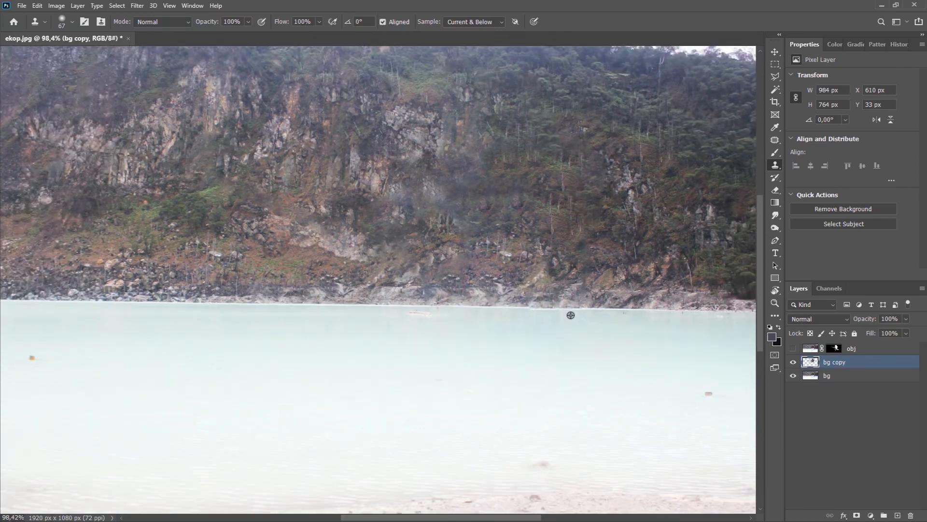
scroll(570, 315, "down", 1)
scroll(570, 315, "down", 2)
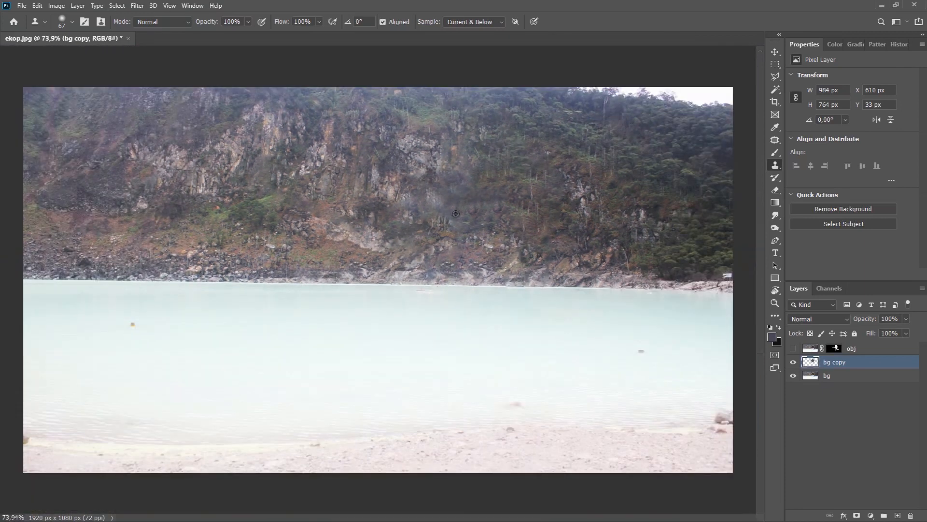
scroll(457, 213, "up", 4)
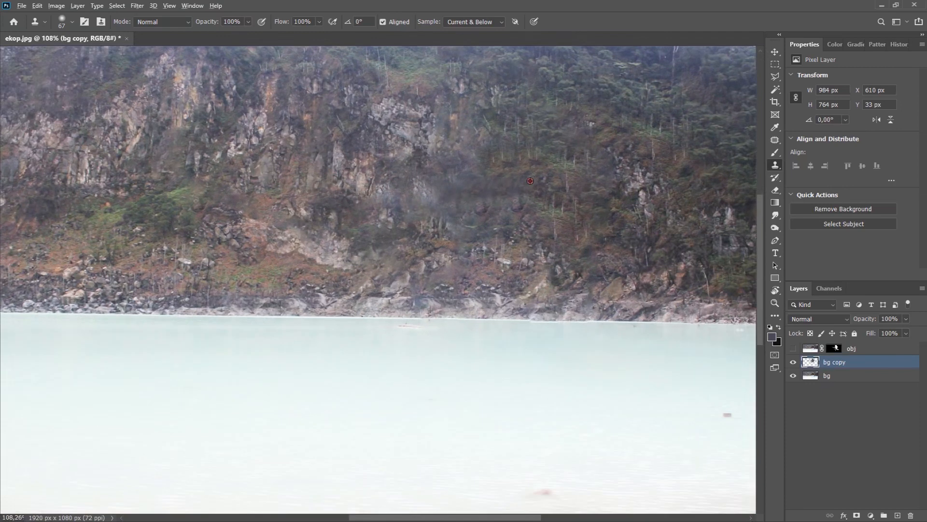
mouse_move(518, 184)
left_mouse_down()
mouse_move(470, 188)
mouse_move(491, 187)
mouse_move(476, 189)
mouse_move(462, 166)
mouse_move(466, 211)
left_mouse_up()
left_click(555, 186, "alt")
right_click(565, 192, "alt")
left_click(569, 187, "alt")
mouse_move(468, 159)
left_mouse_down()
mouse_move(500, 197)
mouse_move(460, 130)
left_mouse_up()
Step: Clone rock texture over the leftover blur on the rocky side of the cliff patch
scroll(459, 129, "left", 1)
left_click(374, 164, "alt")
left_click_drag(420, 192, 439, 211)
scroll(439, 211, "down", 3)
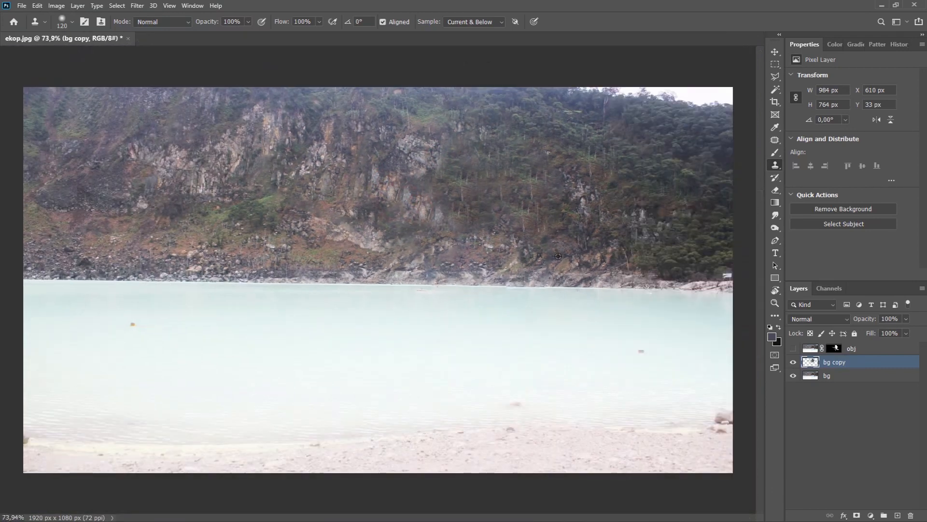
Step: Check the retouched background against the obj layer and merge bg copy into bg
left_click(794, 348)
left_click(794, 349)
key("ctrl+e")
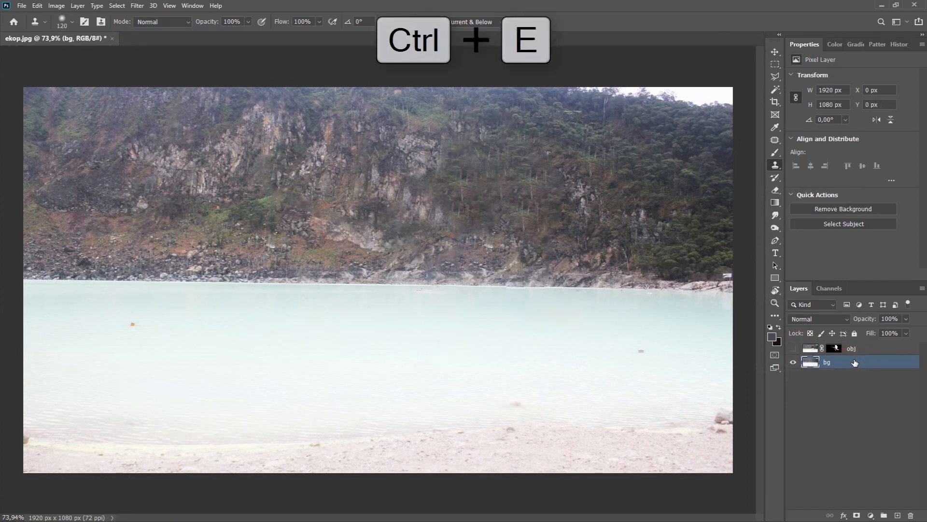
Step: Show the obj layer and hide bg to isolate the man's cutout on transparency
left_click(793, 348)
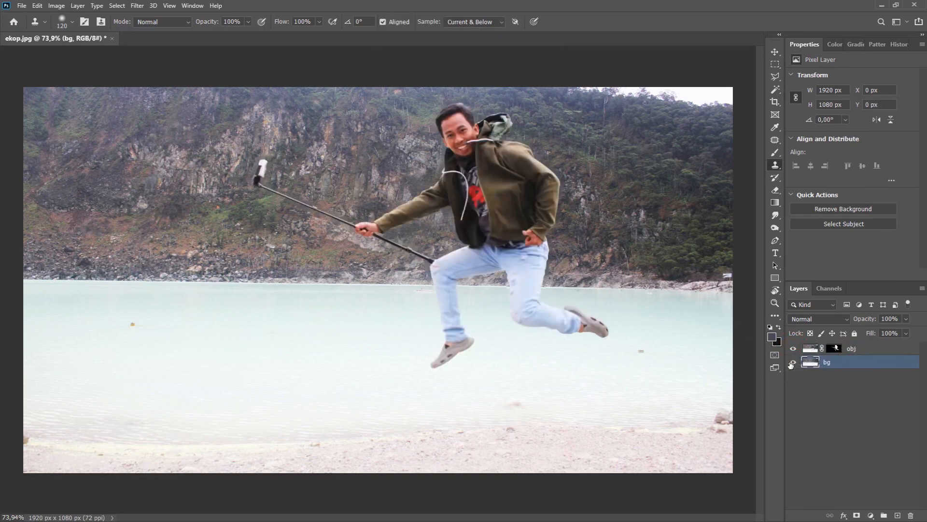
scroll(474, 199, "up", 3)
left_click_drag(575, 204, 580, 278)
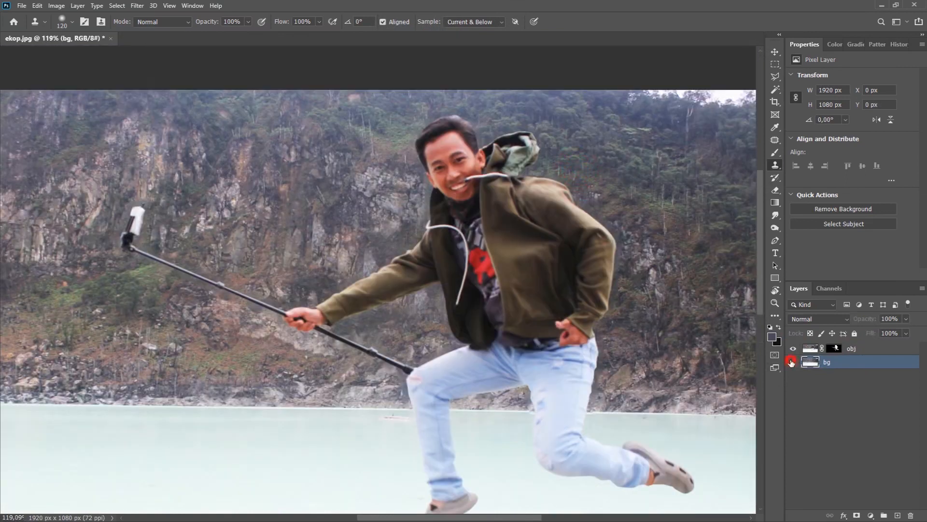
left_click(791, 362)
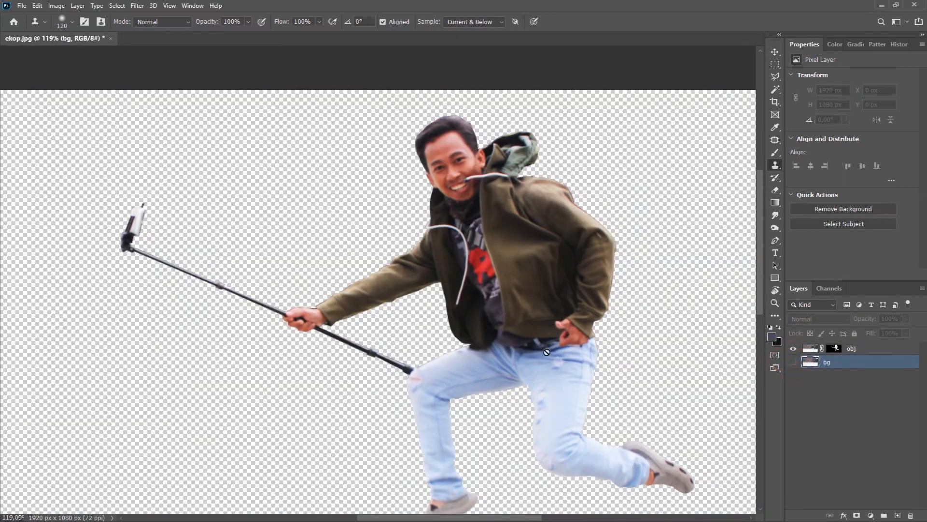
left_click_drag(610, 353, 508, 269)
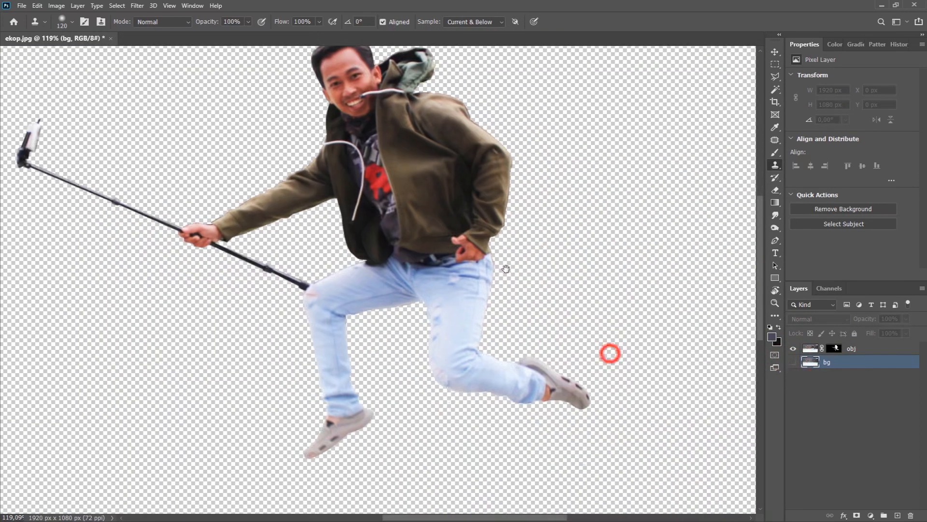
Step: Smudge the obj layer's image along the jeans' hip edge and the jacket's back sleeve and shoulder
left_click(776, 215)
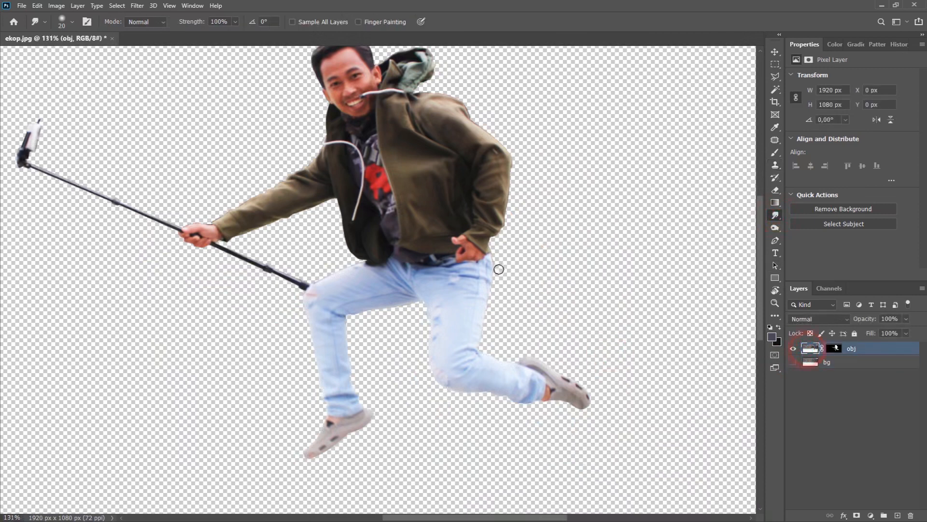
scroll(499, 269, "up", 1)
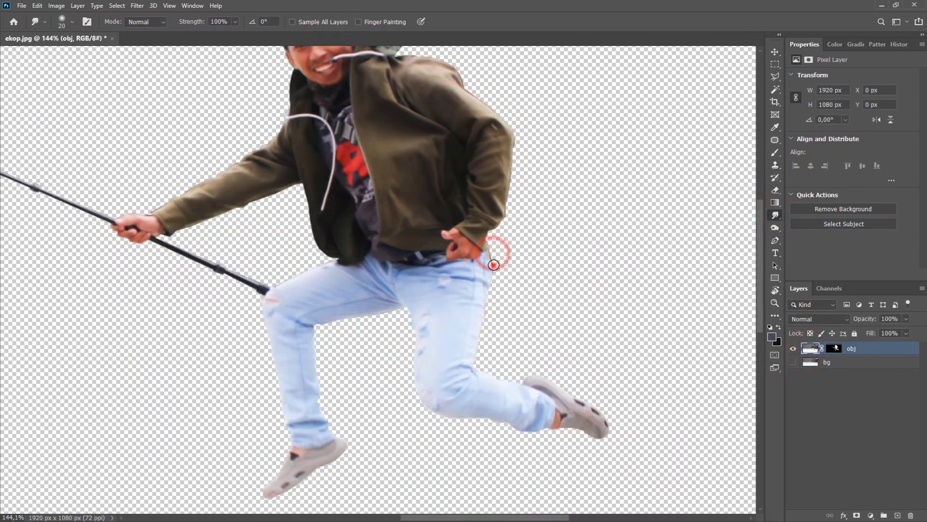
mouse_move(491, 252)
left_mouse_down()
mouse_move(534, 269)
mouse_move(496, 276)
mouse_move(495, 296)
left_mouse_up()
left_click_drag(484, 328, 479, 352)
left_click_drag(539, 150, 542, 177)
left_click_drag(517, 209, 520, 232)
left_click_drag(519, 173, 516, 174)
left_click_drag(468, 117, 498, 138)
left_click_drag(451, 96, 459, 104)
mouse_move(274, 139)
left_mouse_down()
mouse_move(344, 185)
mouse_move(426, 160)
left_mouse_up()
Step: Smudge the cutout's edges around the stick-holding hand and upper body with a 56 px brush
left_click_drag(311, 259, 283, 259)
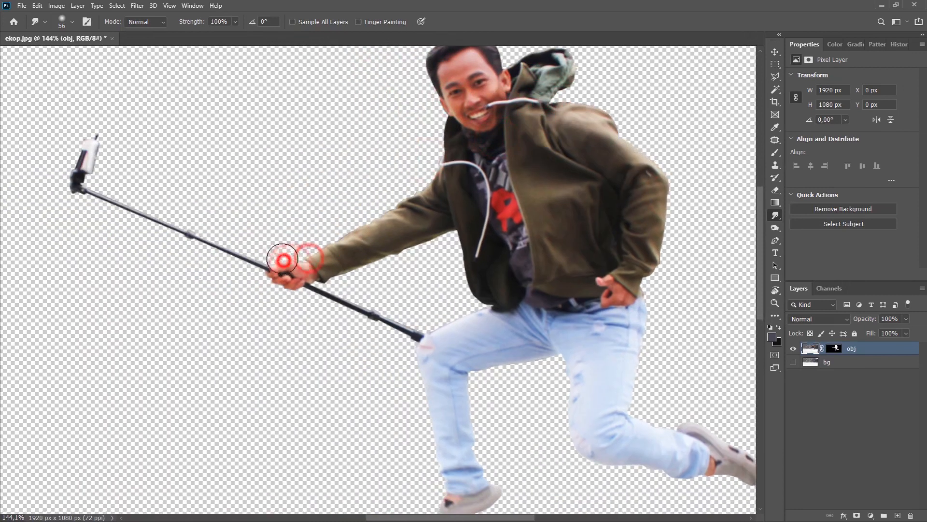
mouse_move(358, 181)
left_mouse_down()
mouse_move(340, 216)
mouse_move(251, 163)
mouse_move(229, 192)
left_mouse_up()
scroll(437, 157, "up", 2)
left_click_drag(421, 153, 427, 152)
left_click_drag(428, 151, 452, 153)
left_click_drag(502, 249, 480, 180)
left_click_drag(516, 337, 500, 217)
left_click_drag(545, 299, 497, 202)
left_click_drag(366, 338, 432, 307)
Step: Finish smoothing the man's remaining cutout edges around the legs with the Smudge tool
scroll(468, 331, "down", 4)
scroll(291, 206, "up", 5)
left_click_drag(348, 203, 360, 227)
scroll(375, 238, "down", 3)
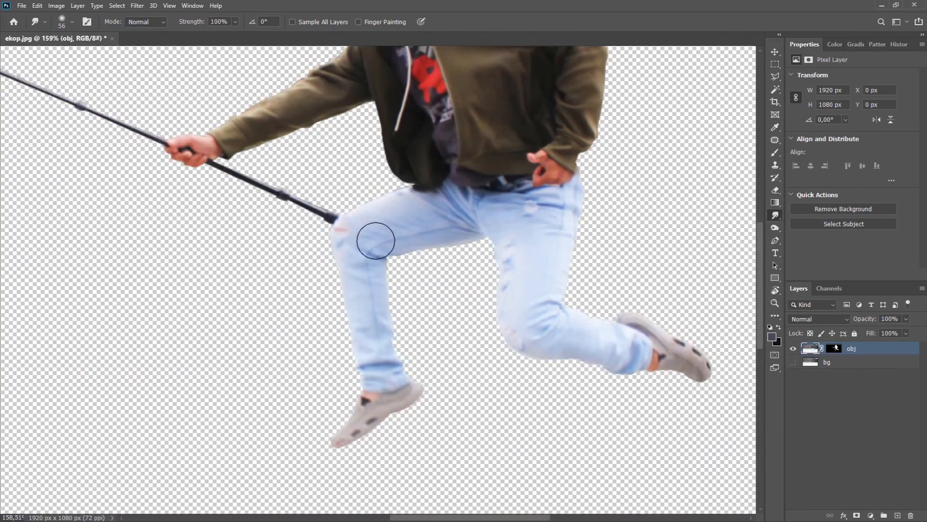
scroll(376, 241, "down", 4)
scroll(480, 182, "up", 3)
left_click_drag(480, 182, 480, 248)
scroll(479, 248, "down", 2)
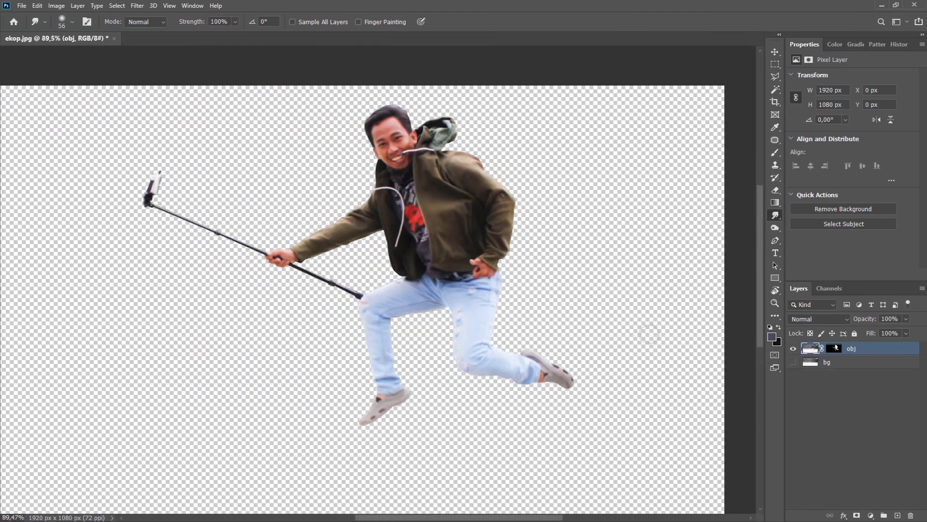
Step: Show the bg layer again and apply the obj layer's mask permanently
left_click(793, 361)
scroll(562, 280, "down", 2)
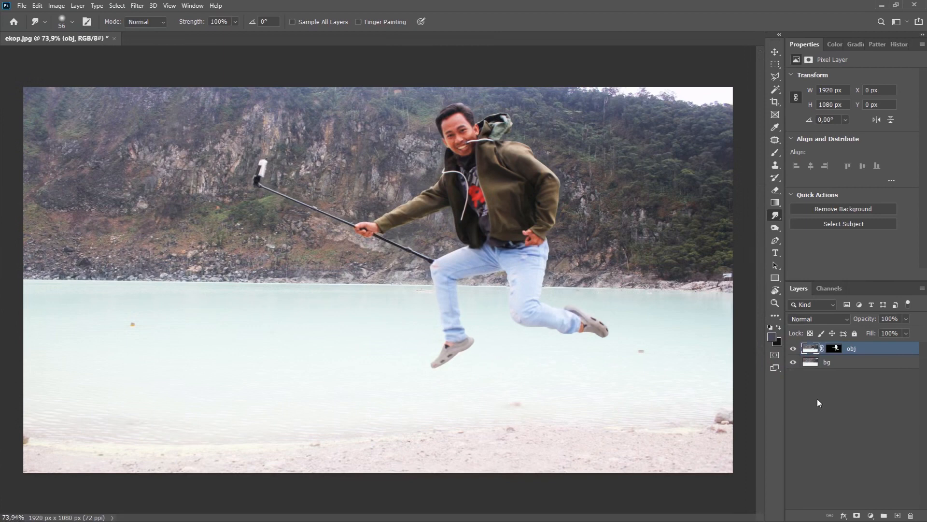
right_click(835, 348)
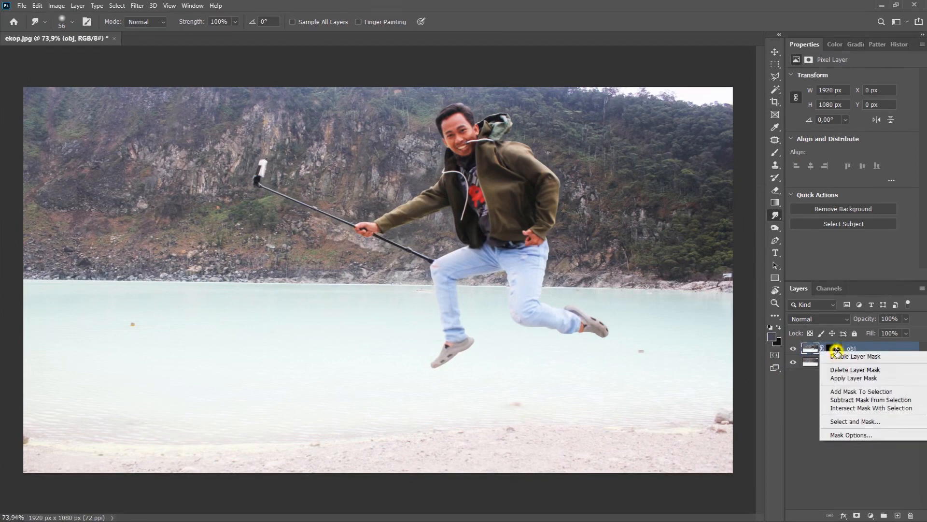
left_click(847, 378)
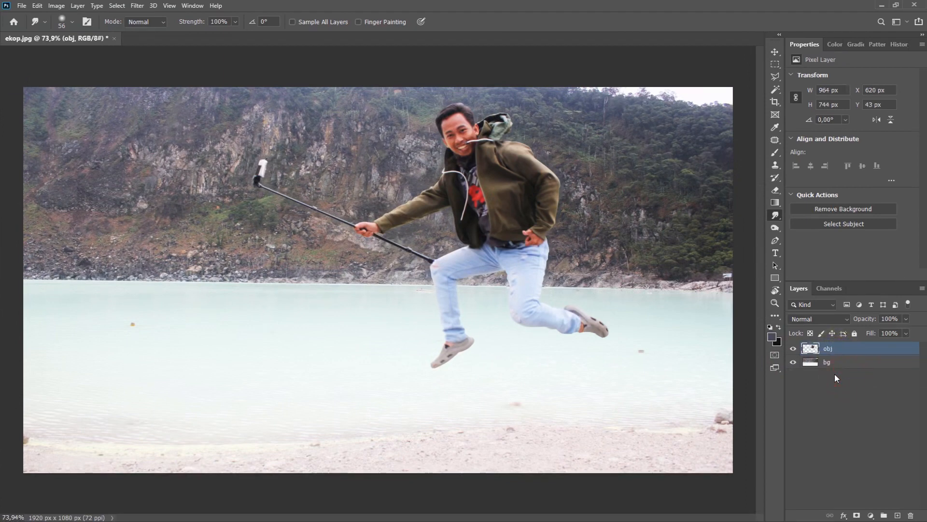
Step: Scale the man on the obj layer down to 382 × 295 px and place him over the water in the image's lower-left area
key("v")
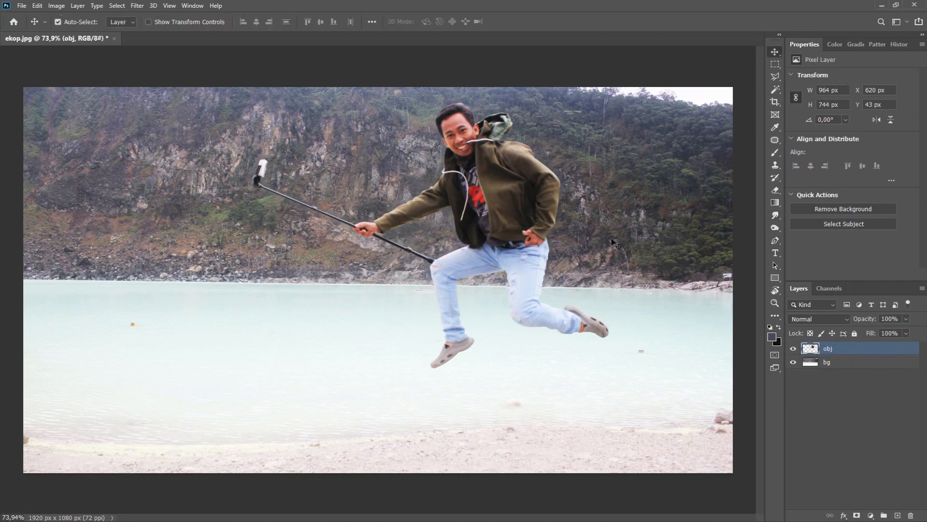
left_click_drag(494, 187, 505, 231)
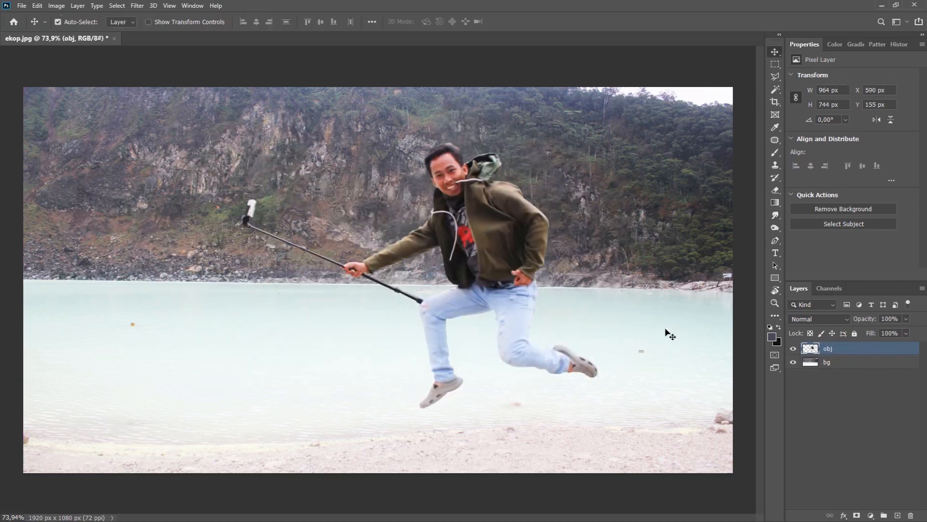
key("ctrl+t")
left_click_drag(563, 276, 415, 195)
left_click(561, 21)
left_click_drag(416, 195, 179, 345)
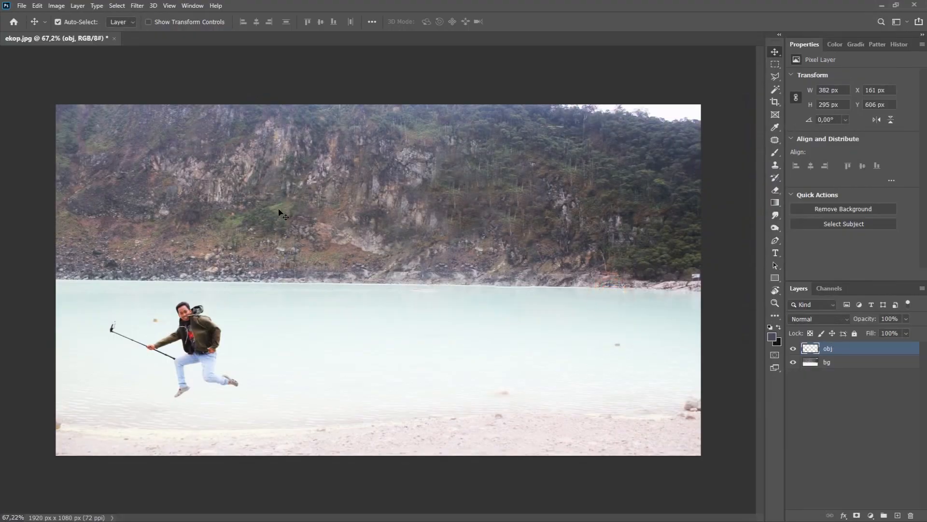
Step: Show the timeline and create a video timeline from the obj and bg layers
left_click(198, 6)
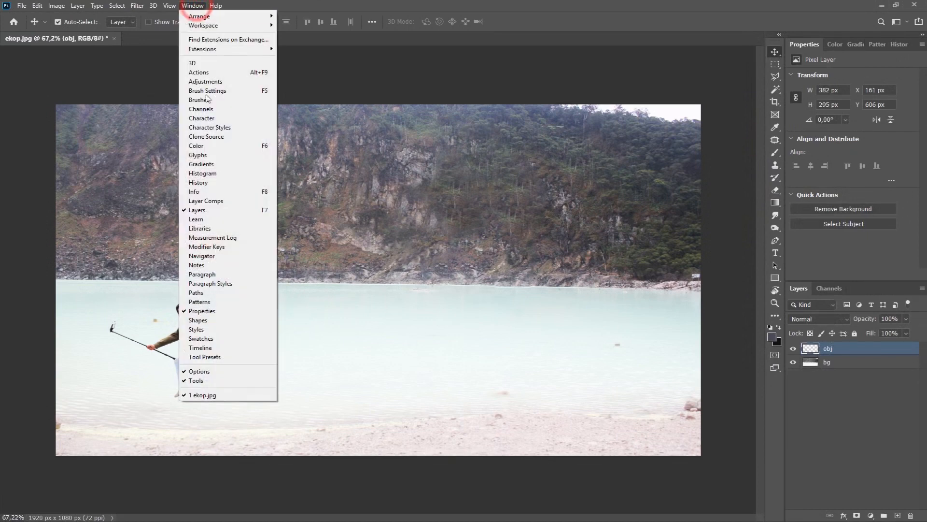
left_click(251, 350)
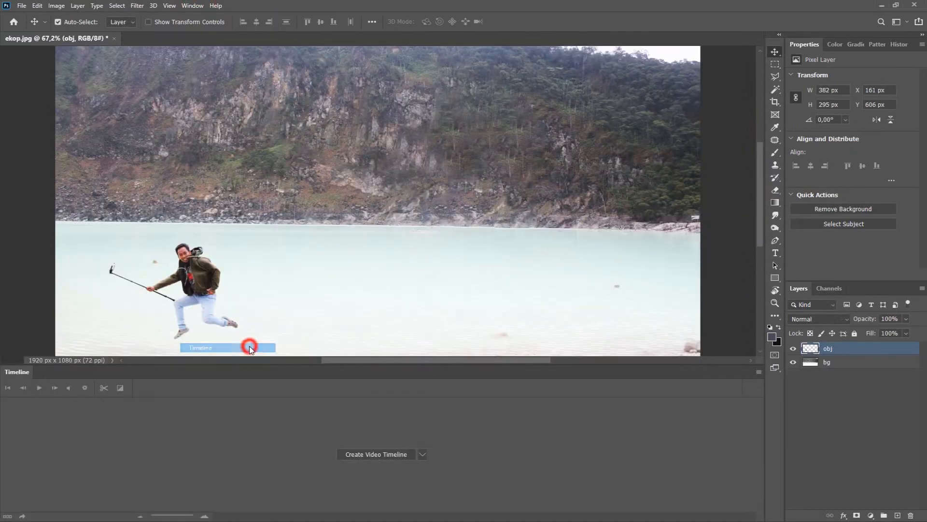
left_click(407, 454)
Step: Shorten the obj and bg clips so that both end at about 2 seconds 10 frames
left_click(478, 411)
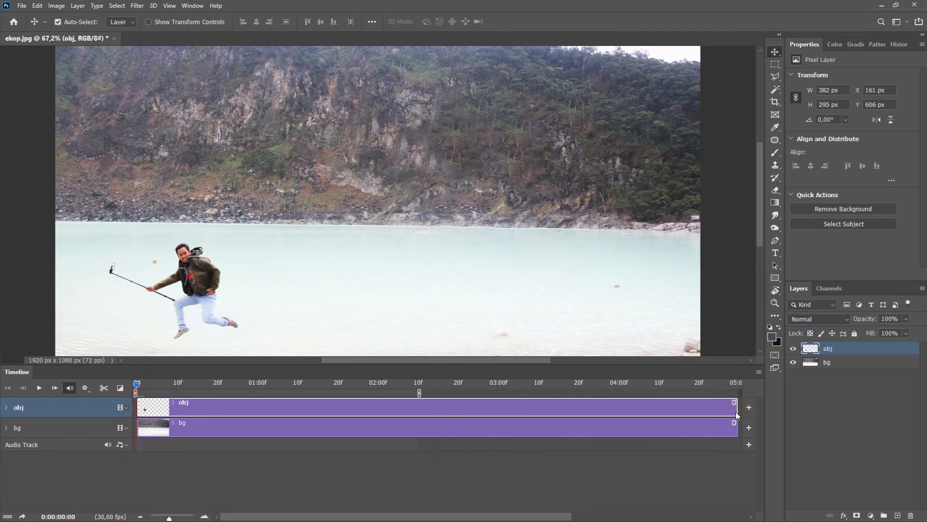
left_click_drag(738, 407, 417, 407)
left_click_drag(734, 427, 416, 427)
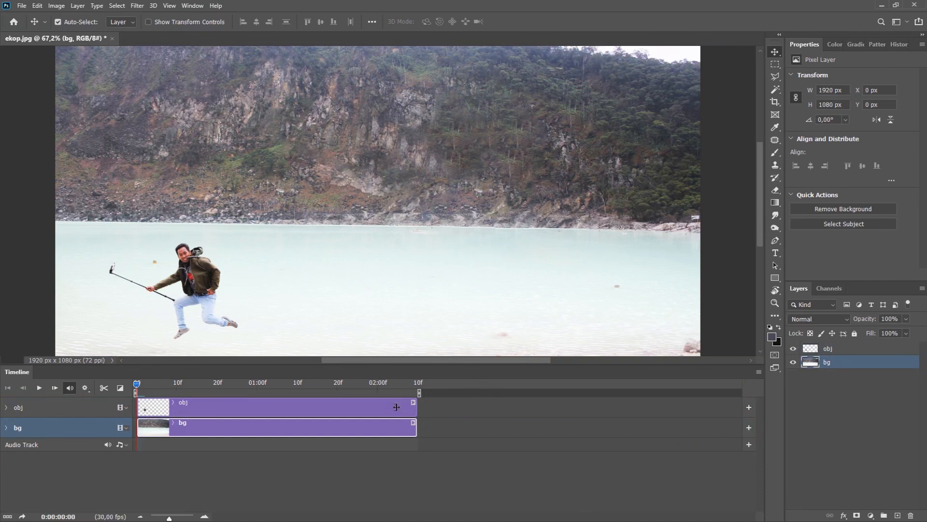
Step: Expand the obj track's animation properties and move the man to the image's right edge near the shoreline
left_click(6, 407)
left_click(185, 407)
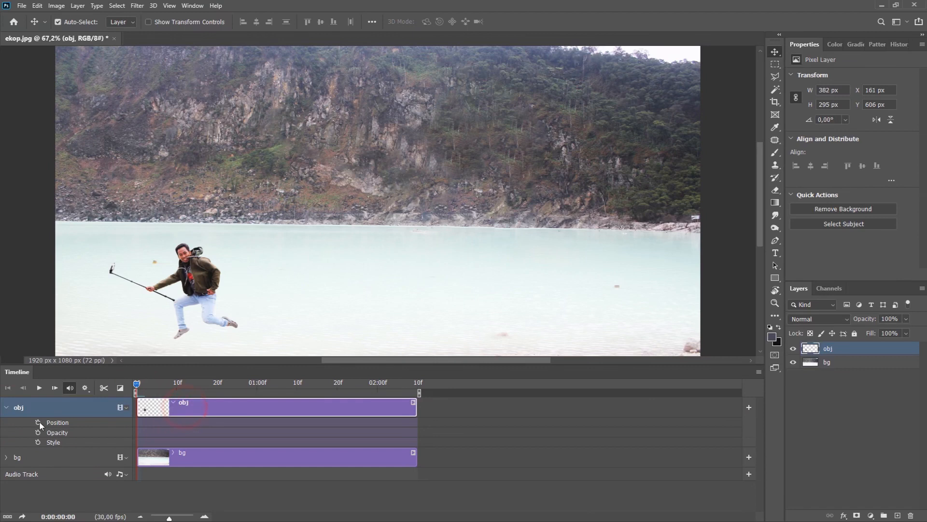
left_click_drag(215, 286, 677, 213)
left_click(651, 198)
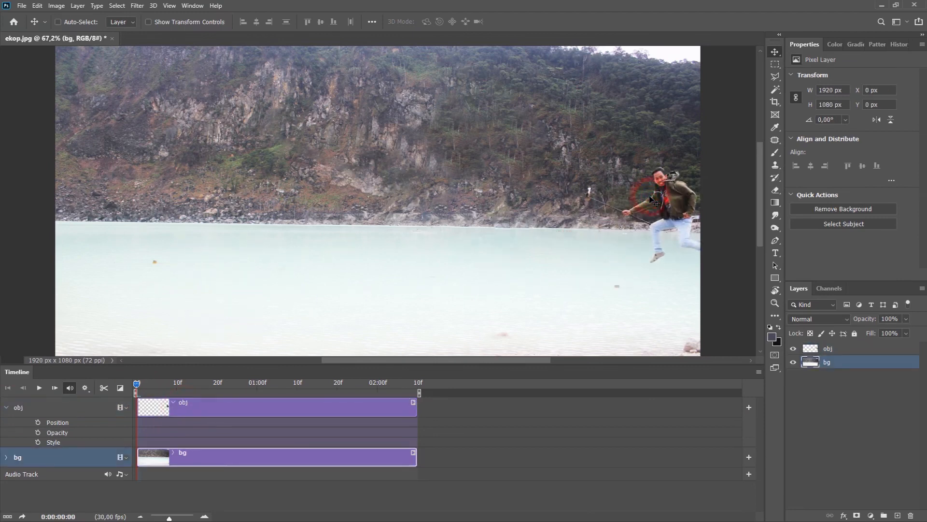
key("ctrl+t")
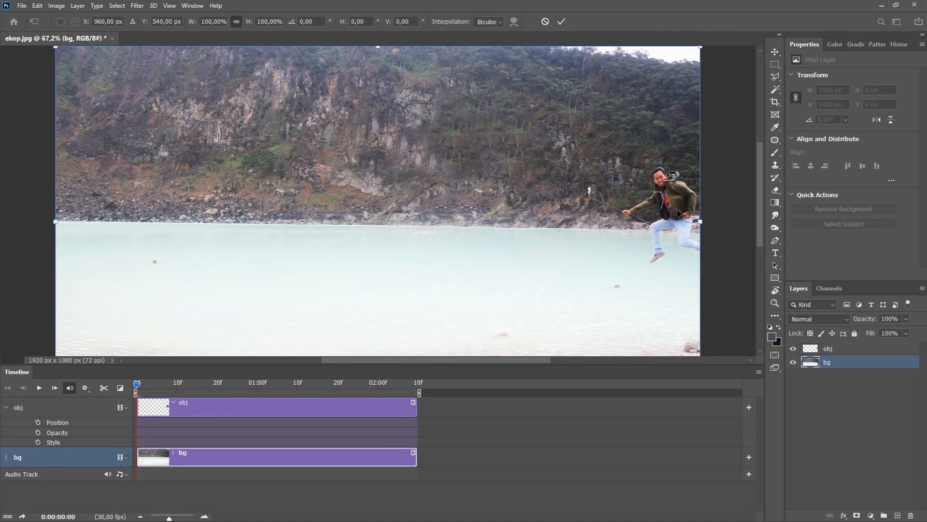
key("Escape")
Step: Enlarge the man on the obj layer to 734 × 567 px and place him partly beyond the right edge at X 1584, Y 217 px
left_click(838, 349)
left_click_drag(597, 194, 485, 181)
key("ctrl+t")
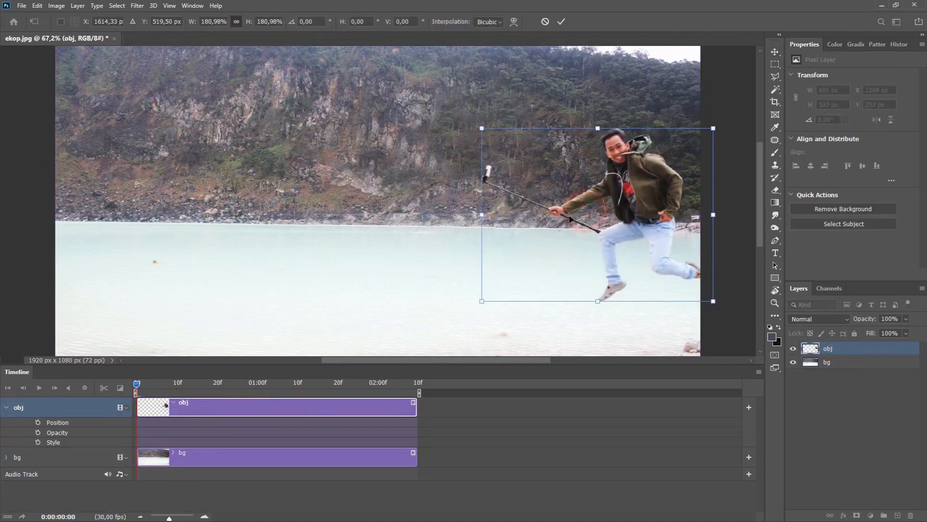
left_click_drag(471, 213, 723, 210)
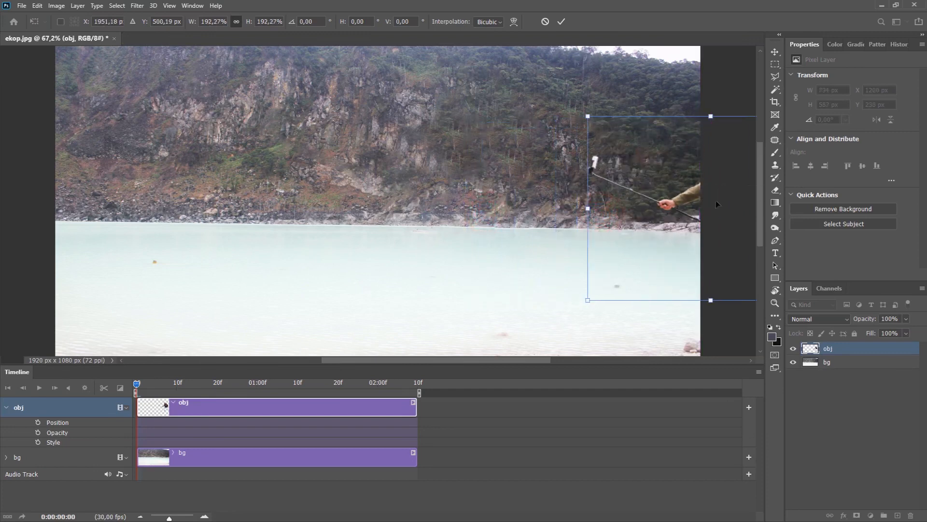
left_click(561, 21)
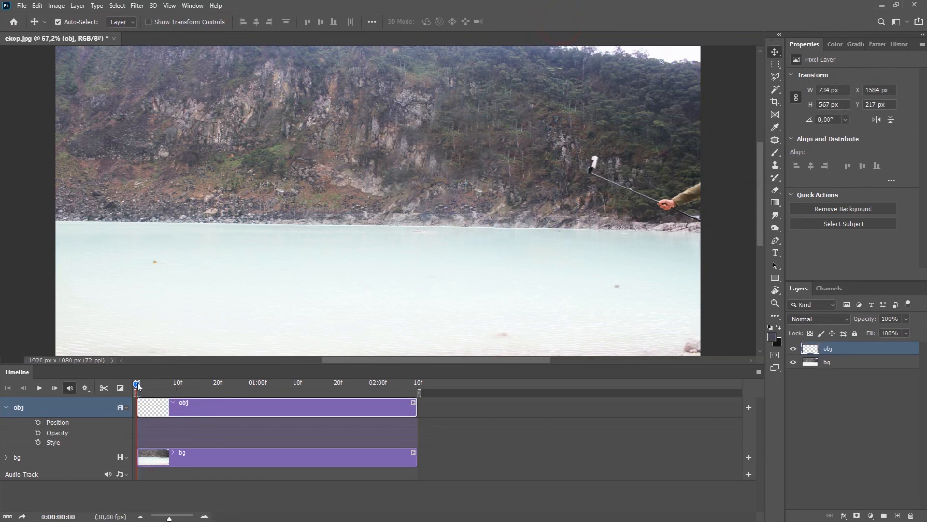
Step: Try a higher position for the man at frame 10 and put him back at the right edge at X 1460, Y 187 px
left_click_drag(136, 385, 161, 385)
left_click_drag(681, 201, 535, 146)
left_click_drag(606, 142, 605, 135)
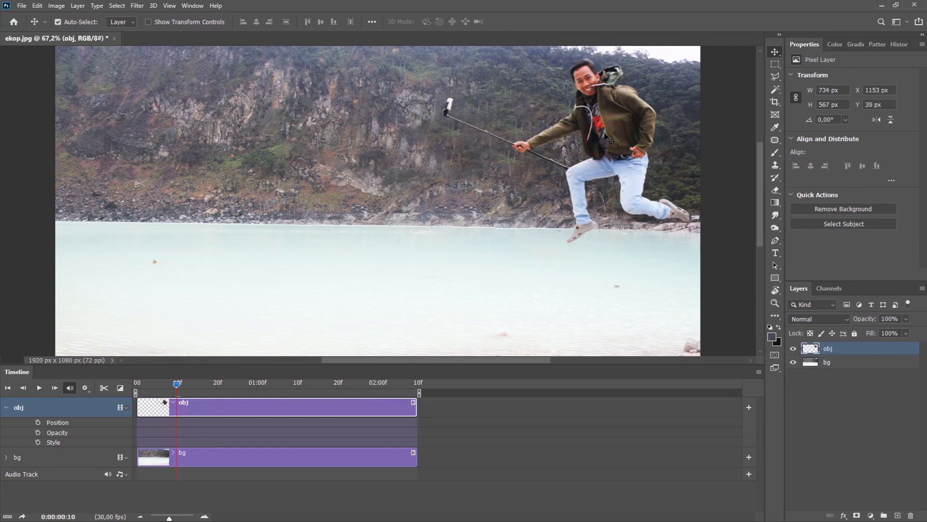
left_click_drag(615, 128, 716, 179)
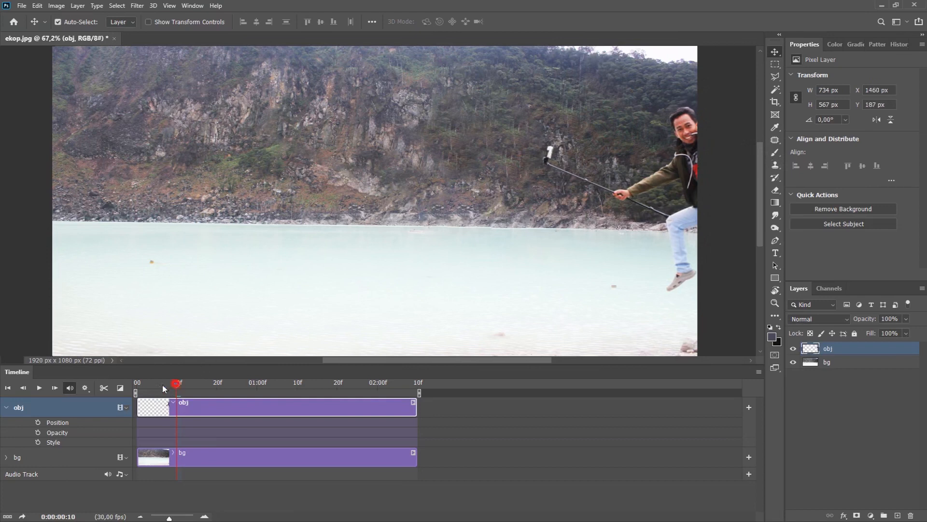
Step: Start Position keyframing on the obj track, and at frame 10 move the man up and left and shrink him to 568 × 439 px
left_click(37, 422)
left_click(178, 383)
left_click_drag(685, 172, 587, 148)
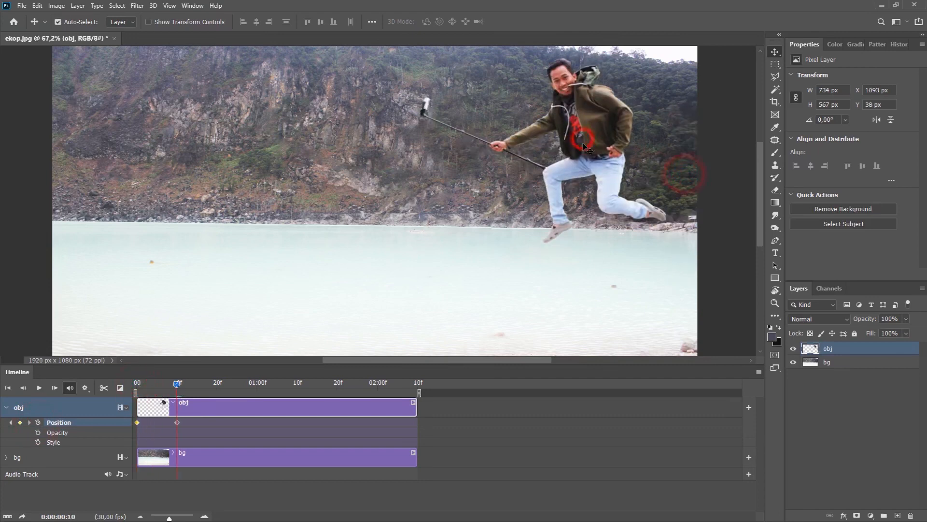
key("ctrl+t")
left_click_drag(543, 247, 542, 207)
left_click(563, 22)
Step: At frame 20, move the man down toward the image's centre and enlarge him to about 758 × 586 px
left_click_drag(177, 382, 221, 386)
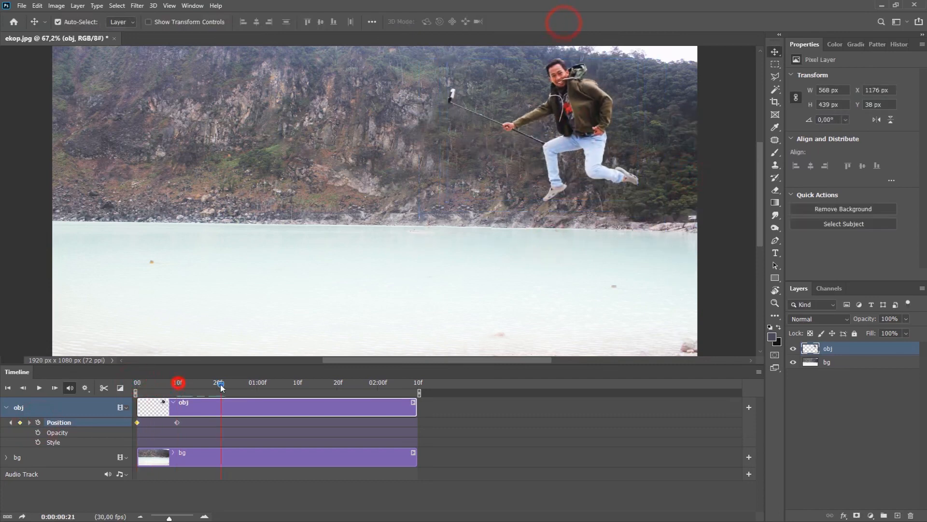
left_click_drag(582, 145, 462, 248)
key("ctrl+t")
left_click_drag(424, 163, 423, 113)
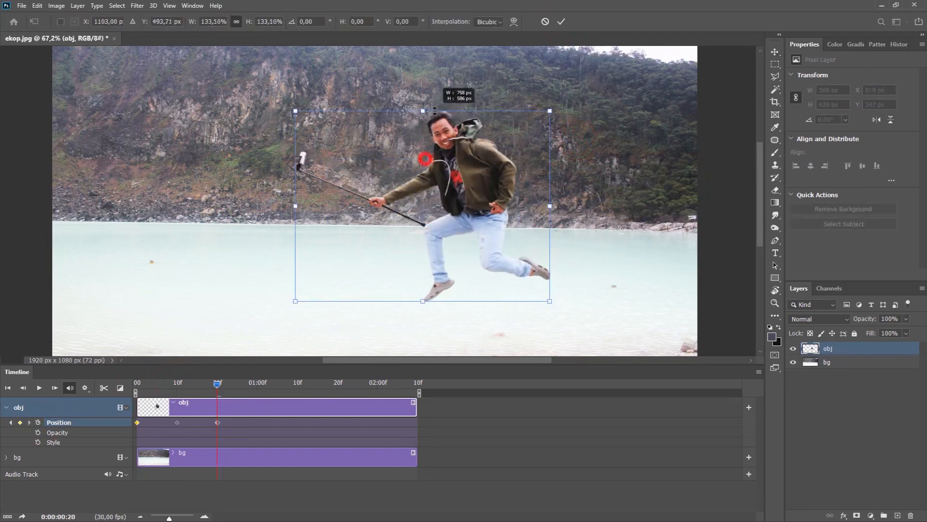
left_click(558, 21)
Step: At 01:00f, move the man up and left for another Position keyframe and scale him down to 633 × 490 px
left_click_drag(461, 234, 355, 166)
key("ctrl+t")
left_click_drag(446, 146, 403, 146)
left_click(563, 22)
Step: Add Position keyframes at 01:10f, 01:20f, 02:00f and 02:09f, moving the man alternately down and up leftwards until he exits the image
left_click_drag(345, 119, 225, 224)
left_click_drag(208, 254, 115, 162)
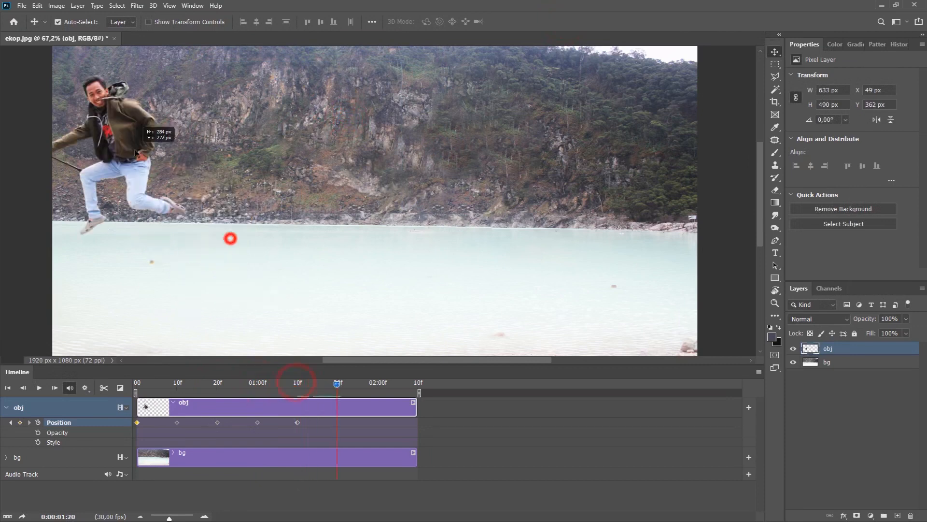
left_click_drag(338, 384, 378, 383)
left_click_drag(145, 132, 59, 208)
left_click_drag(377, 383, 404, 385)
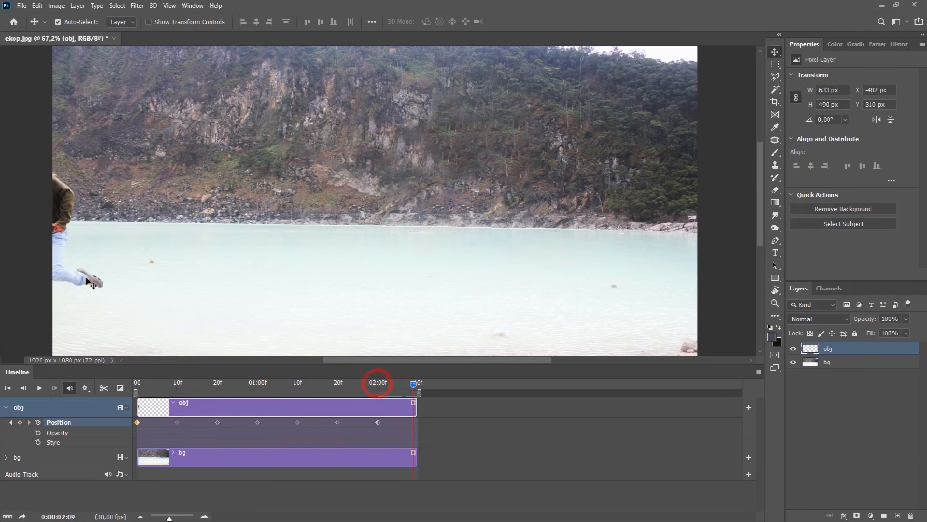
left_click_drag(102, 290, 54, 251)
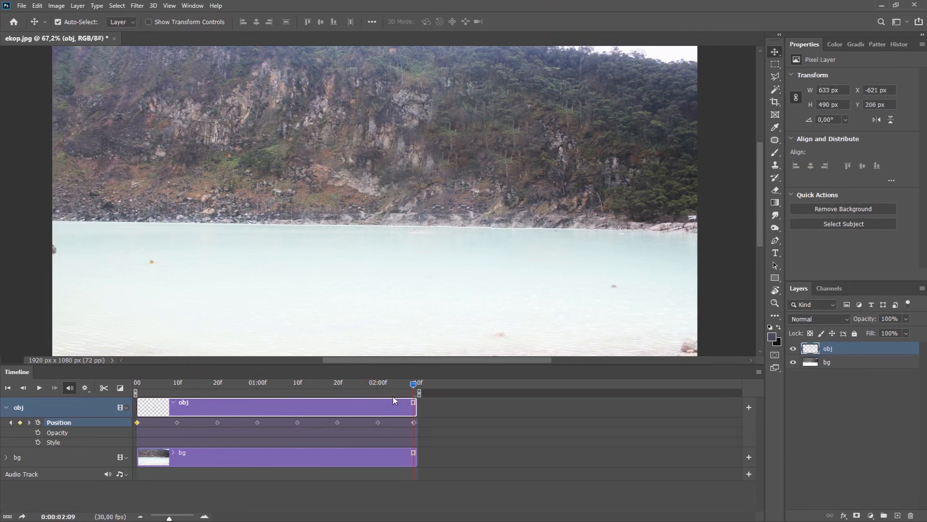
Step: Return to the animation's start, turn on Loop Playback and preview the jumping motion
left_click_drag(415, 386, 126, 385)
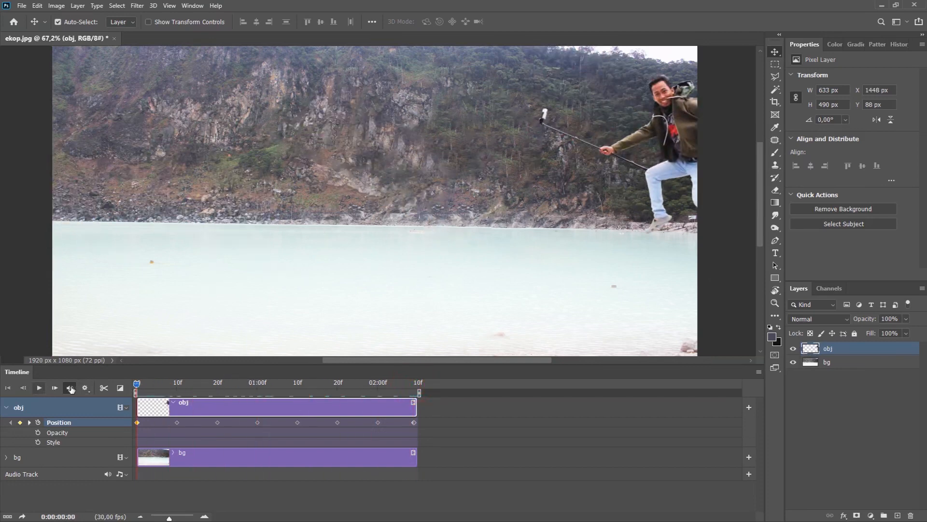
left_click(85, 388)
left_click(80, 412)
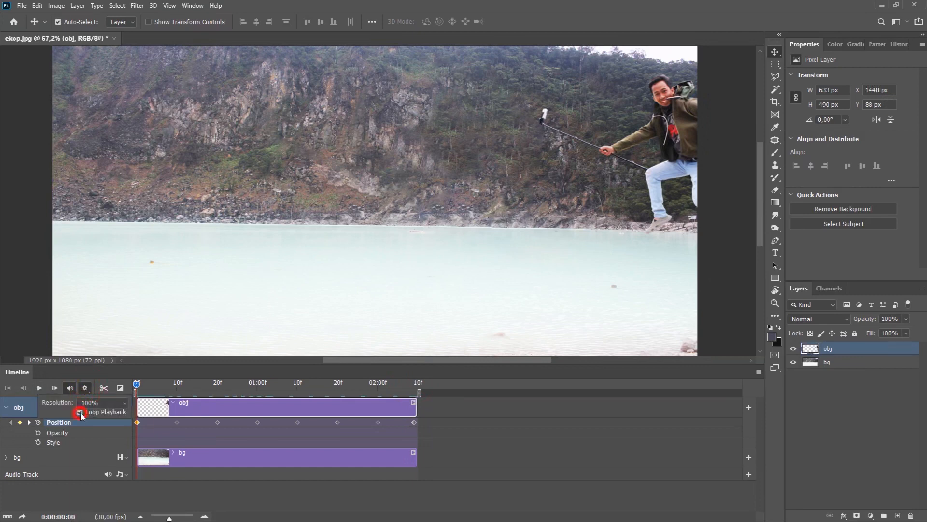
left_click(40, 388)
left_click(39, 388)
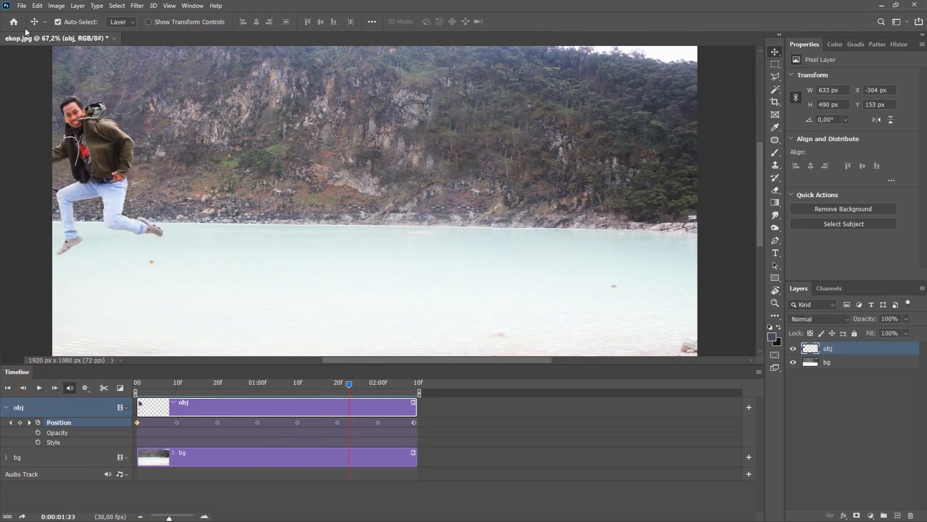
Step: Save the animation as ekop.gif in GIF format with the Local (Selective) palette, 256 colors and 75% Diffusion dither
left_click(23, 7)
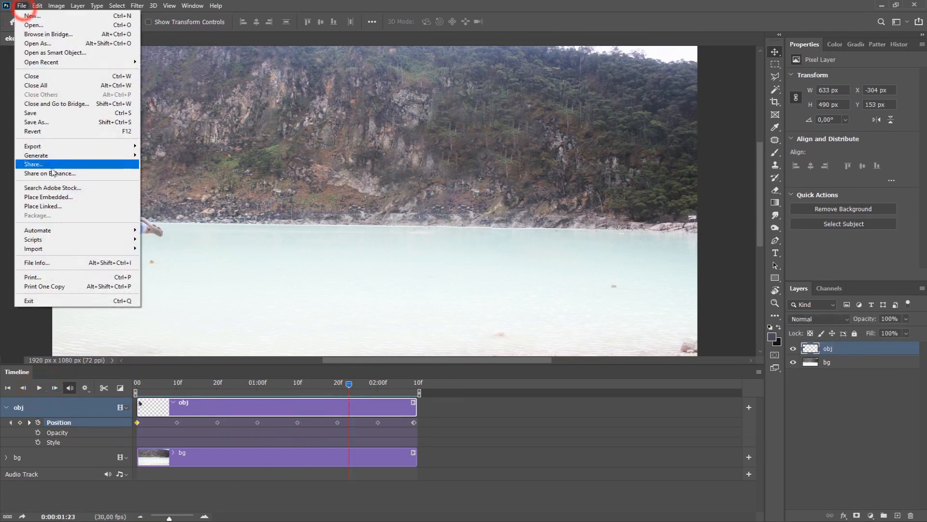
left_click(110, 122)
left_click(145, 223)
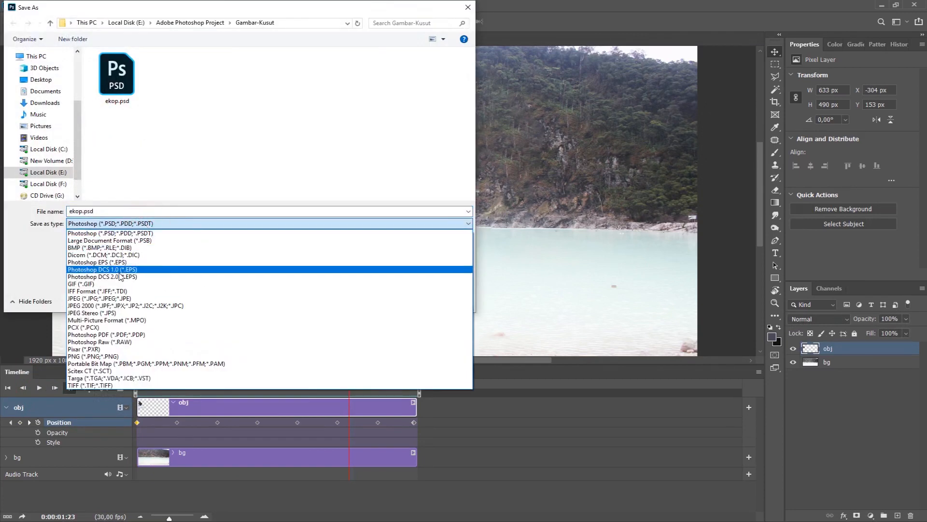
left_click(116, 284)
double_click(115, 211)
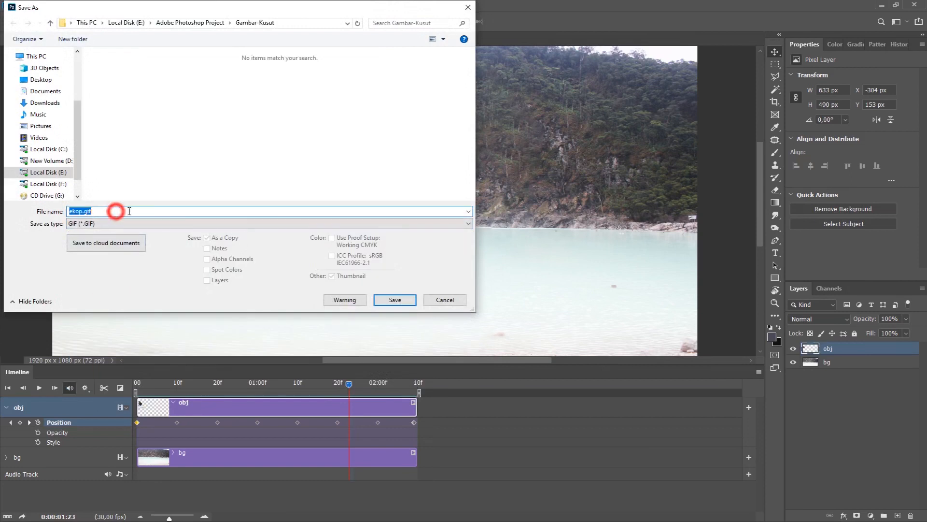
left_click(394, 299)
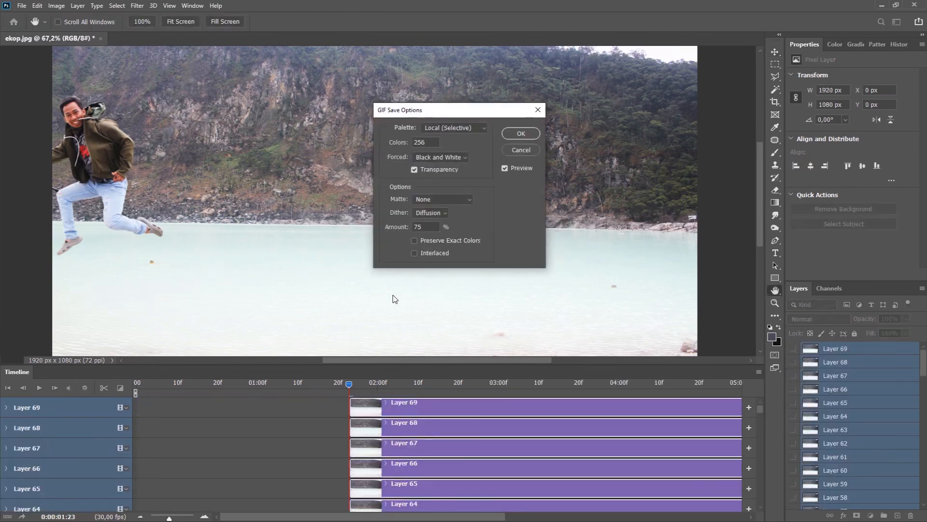
left_click(515, 134)
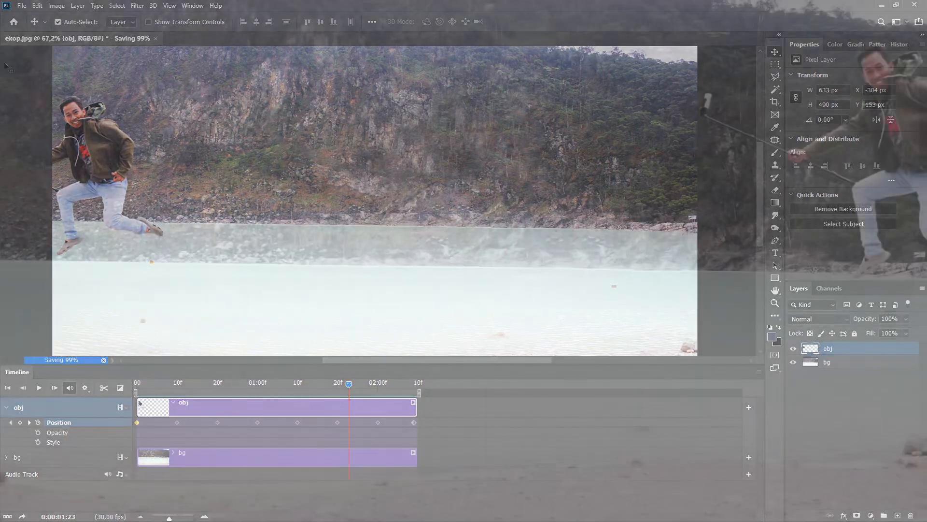